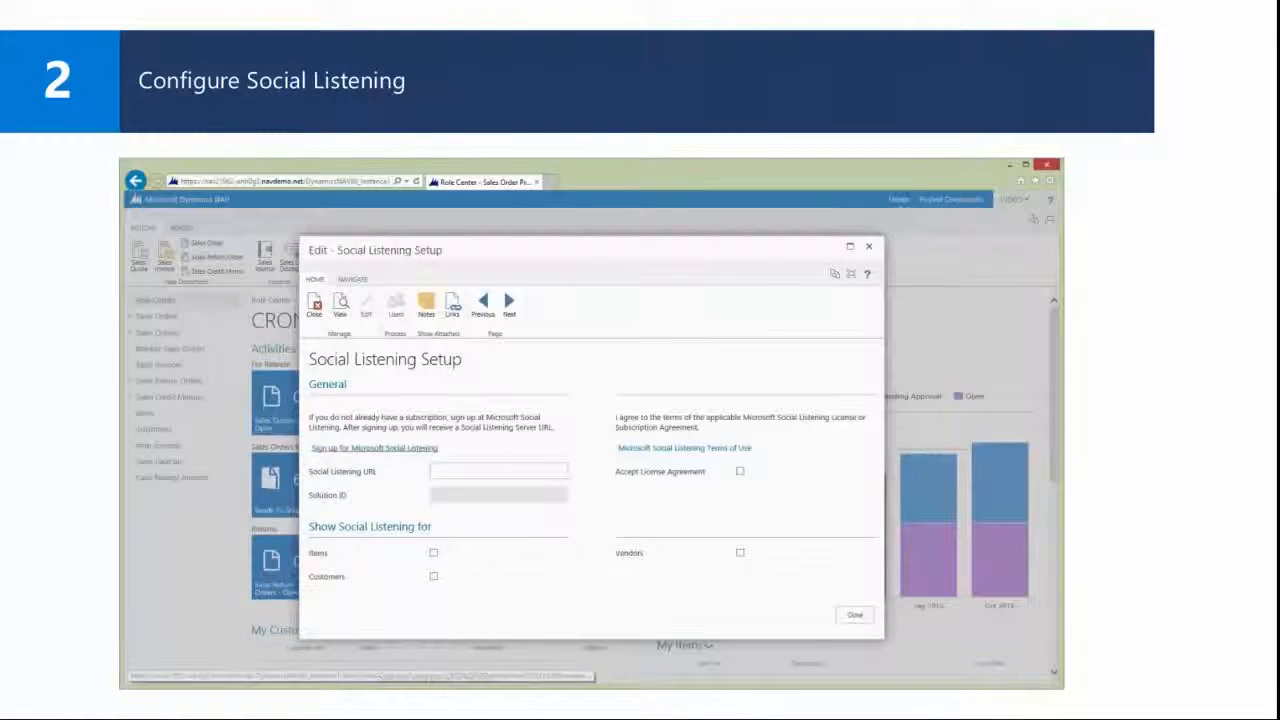
# Step: Set the Social Listening URL to listening-prod.dynamics.com/app/92, accept the license agreement and enable social listening for items and vendors
pyautogui.rightClick(471, 470)
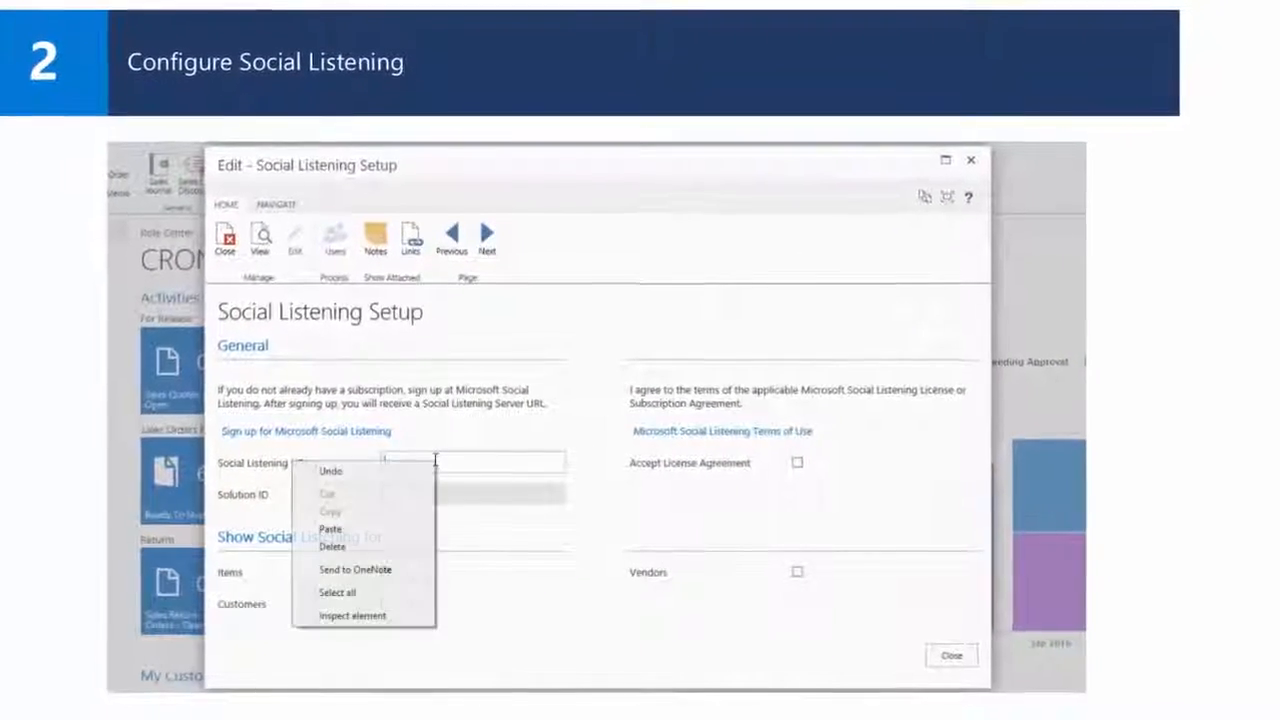
pyautogui.click(335, 528)
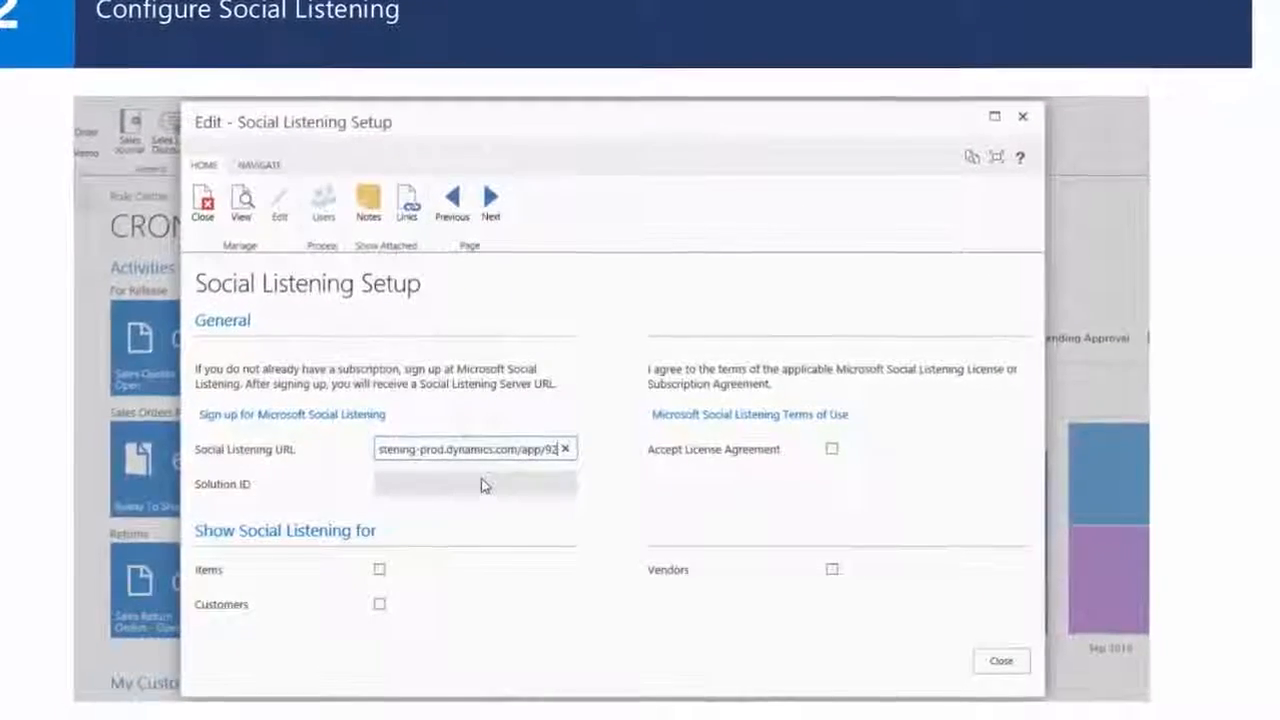
pyautogui.press('Tab')
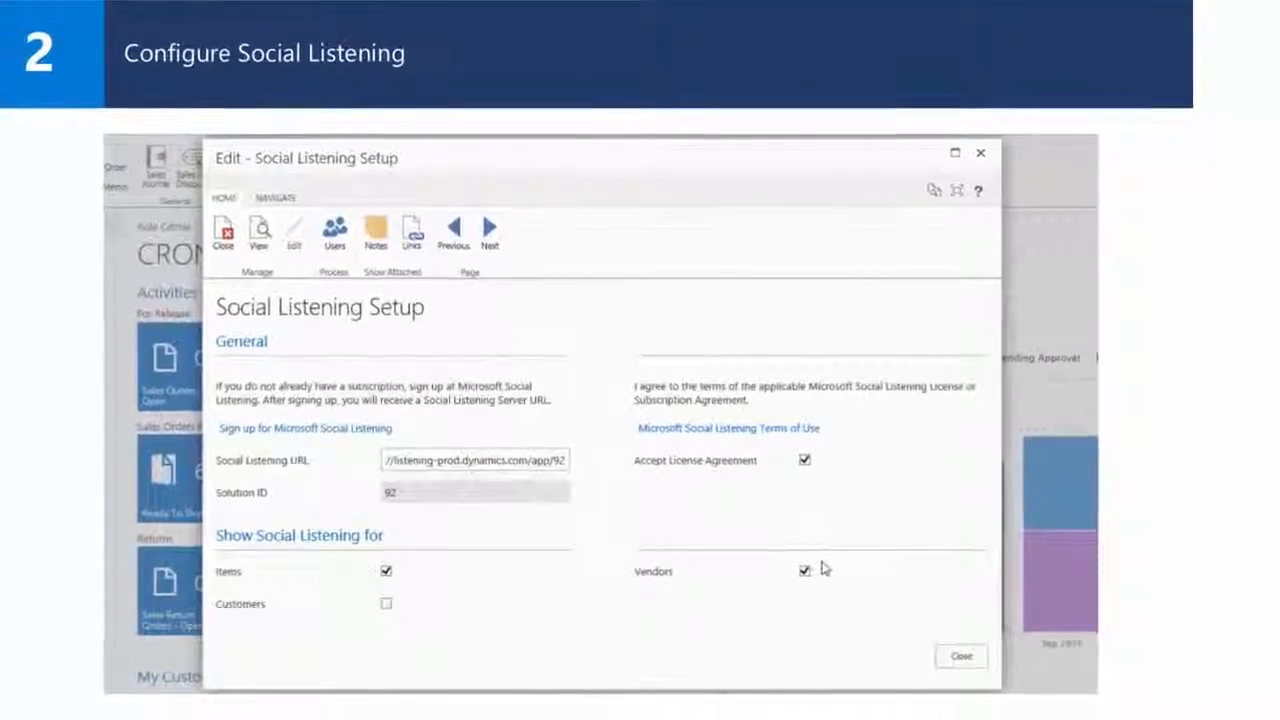
pyautogui.click(930, 656)
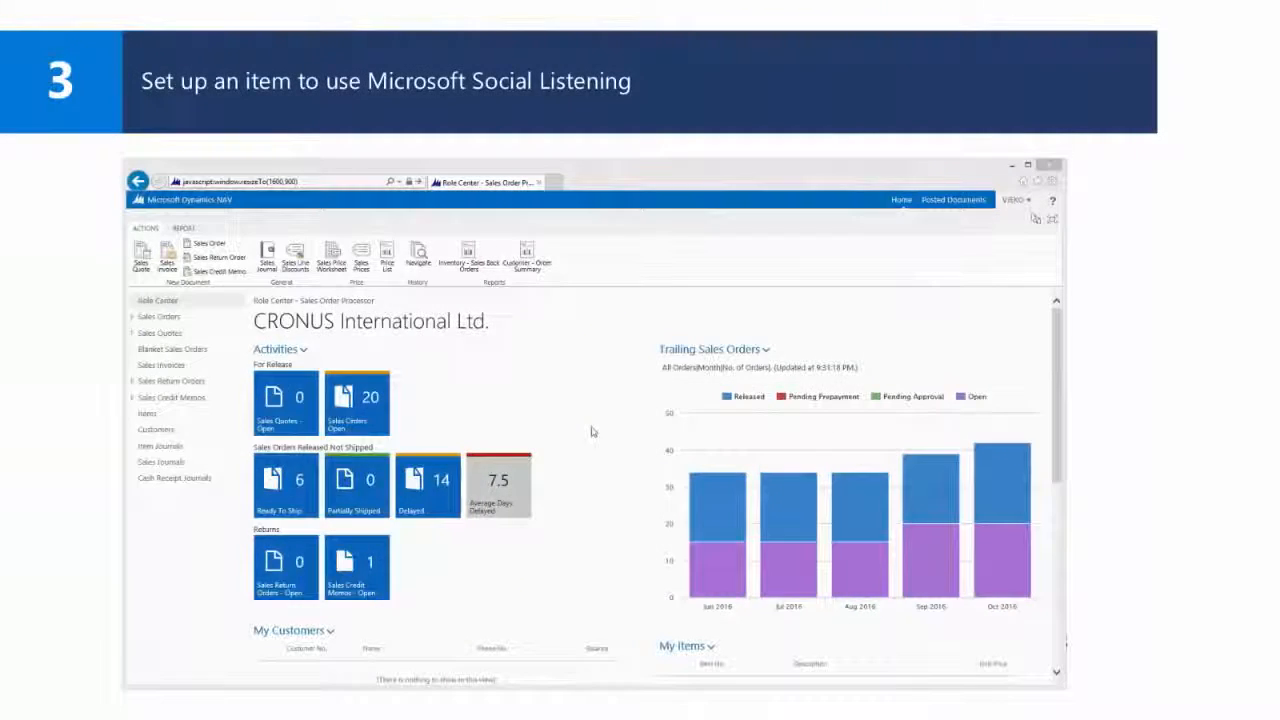
# Step: Open the search topic setup for item 1000 Bicycle and go to Microsoft Social Listening to set up its topic
pyautogui.click(147, 415)
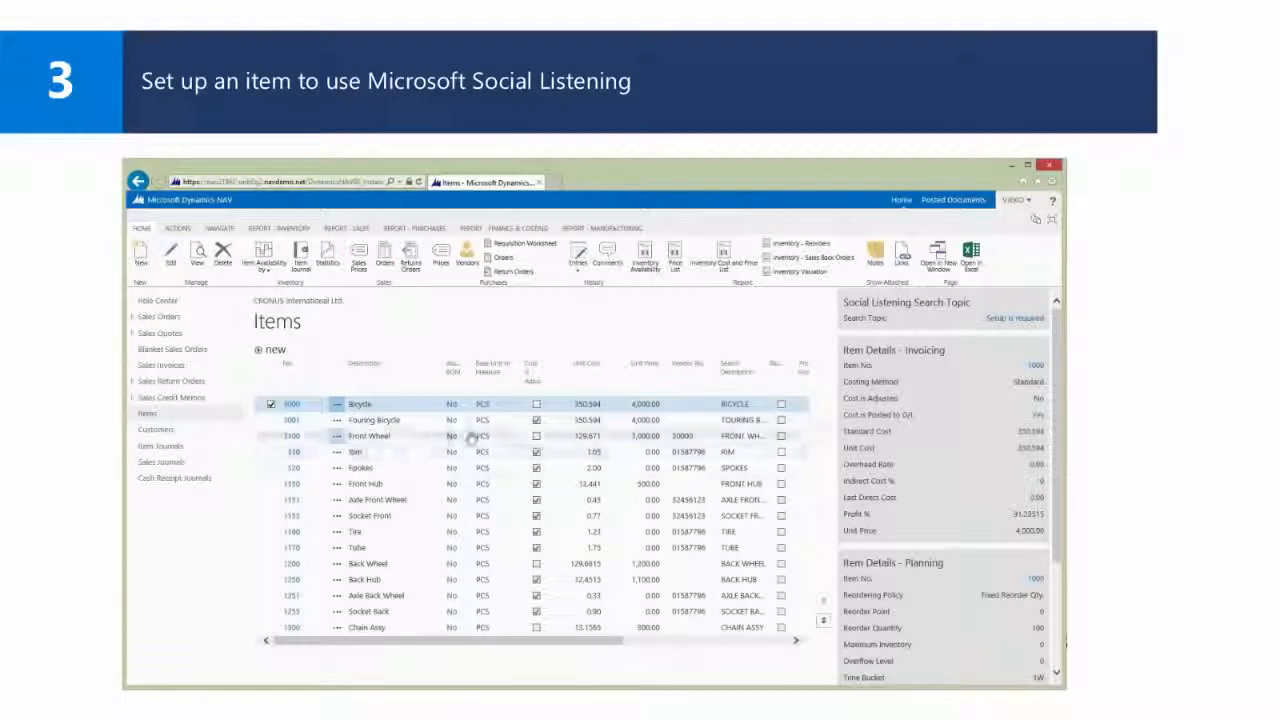
pyautogui.click(1000, 319)
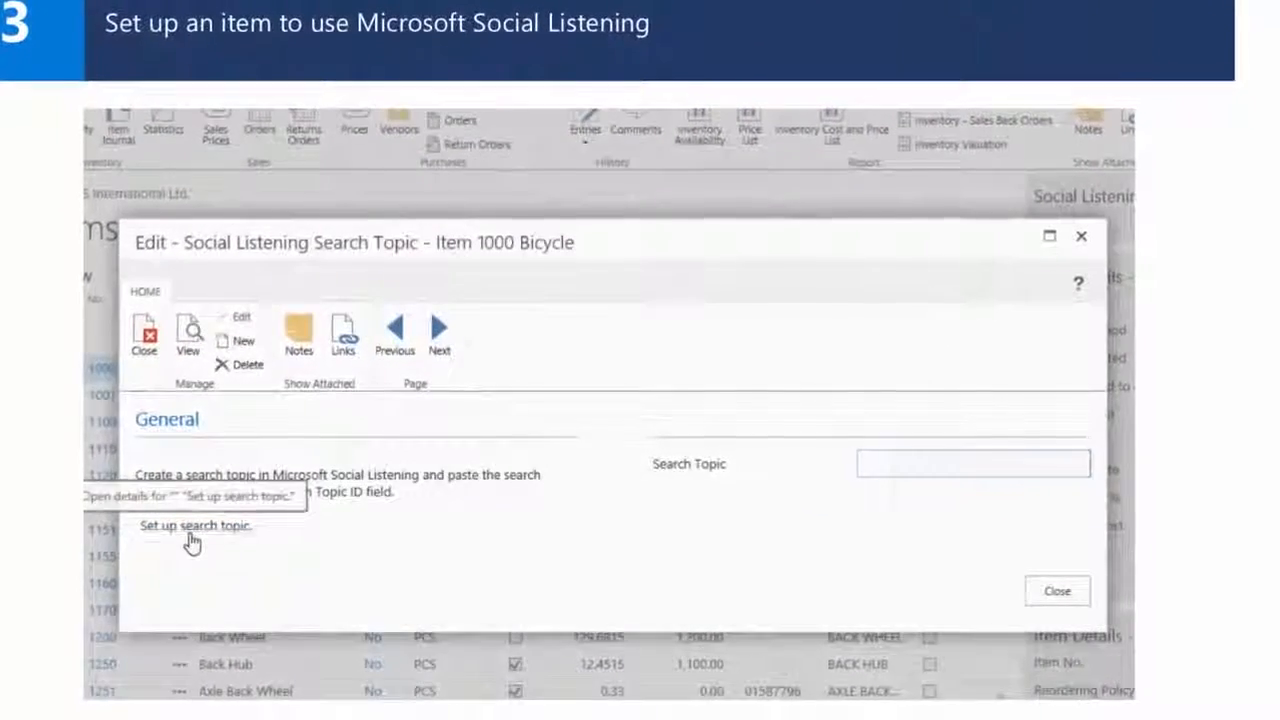
pyautogui.click(205, 528)
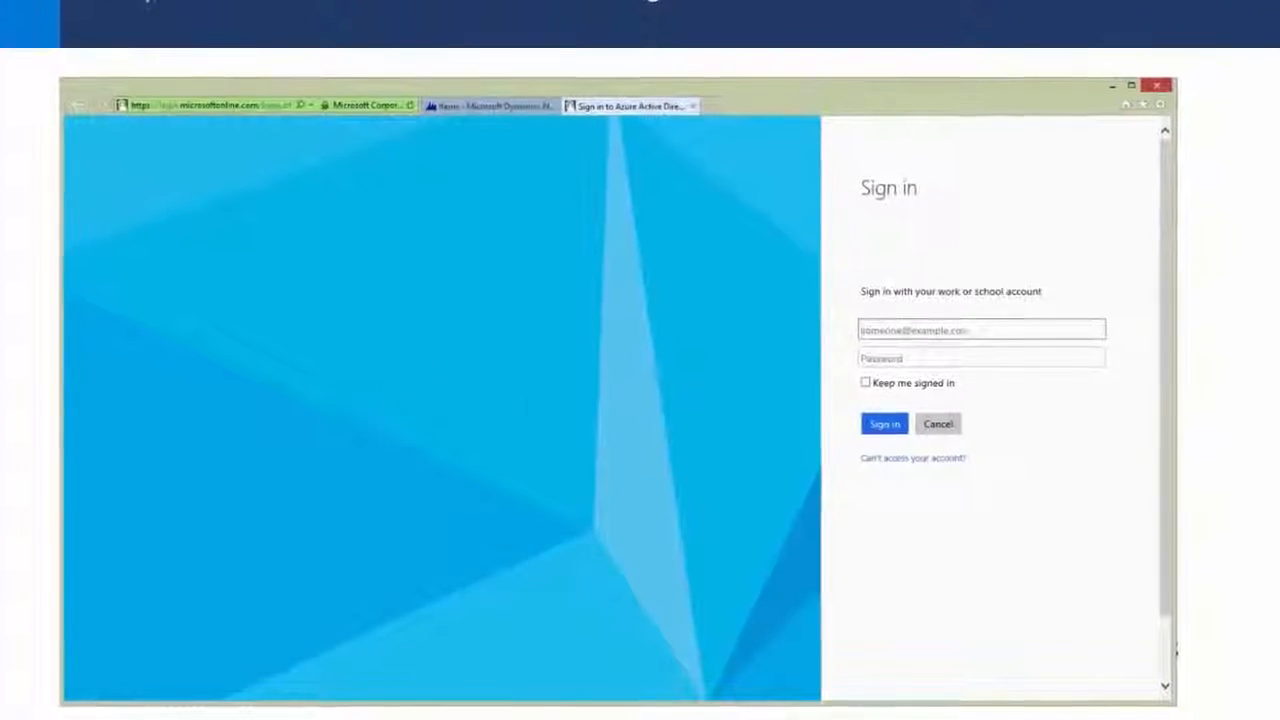
# Step: Sign in to Microsoft Social Listening with the work account's e-mail and password, and update the stored password
pyautogui.click(947, 337)
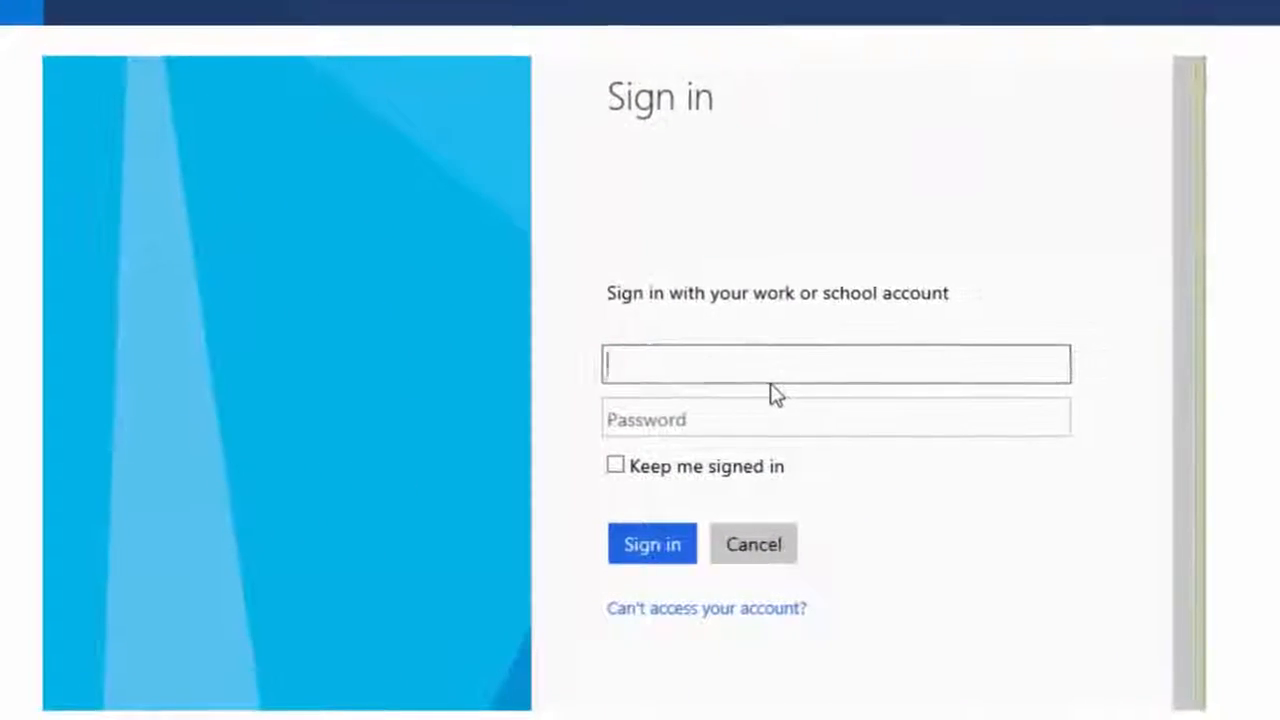
pyautogui.write('Ad')
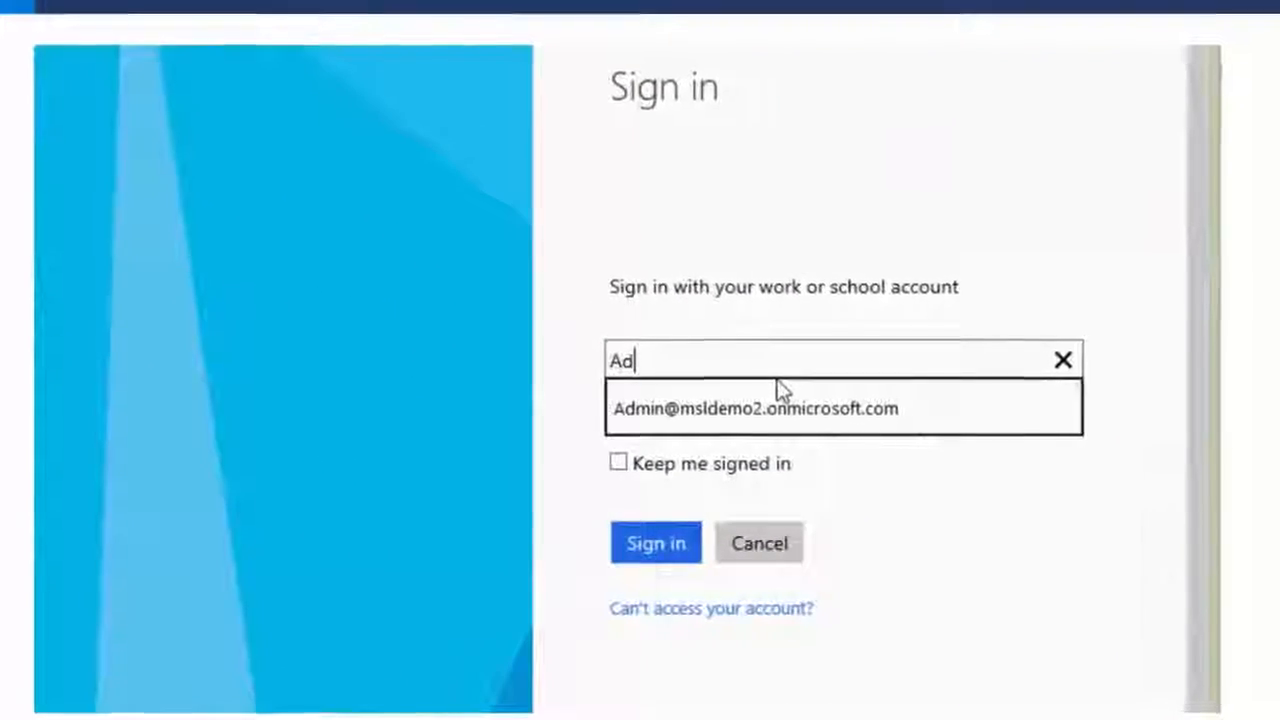
pyautogui.click(777, 393)
pyautogui.write('••••')
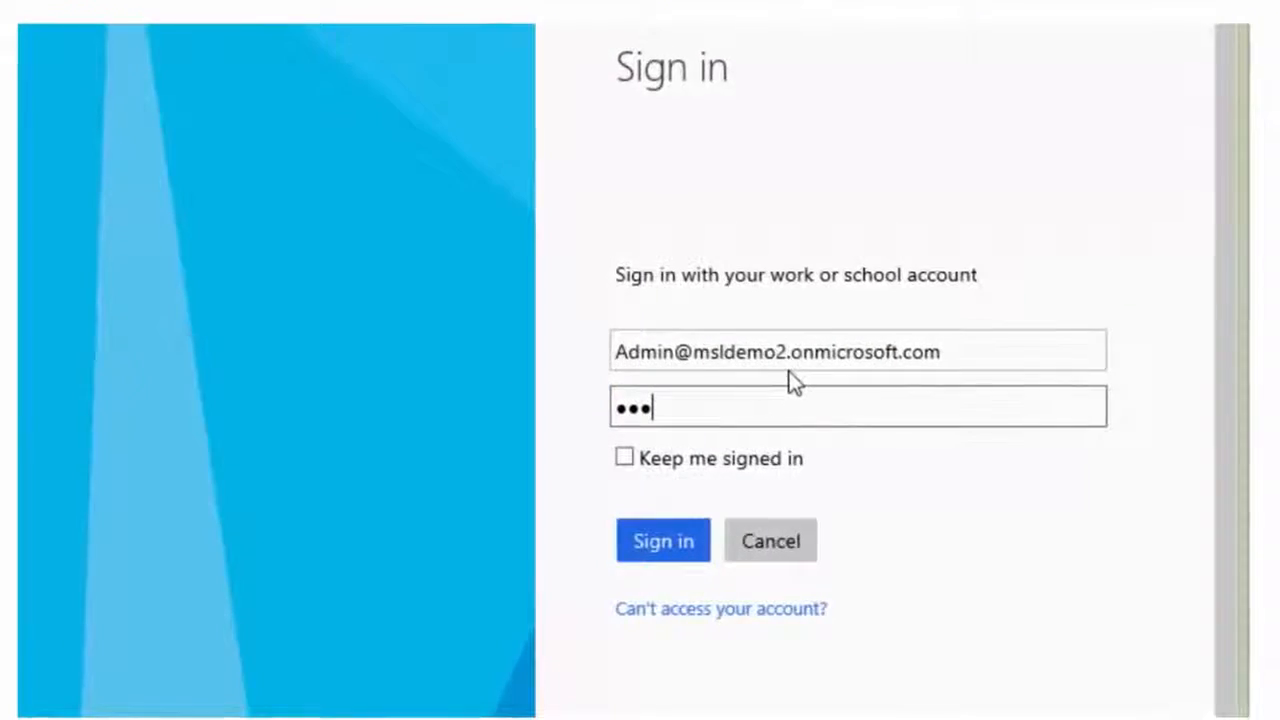
pyautogui.write('••••')
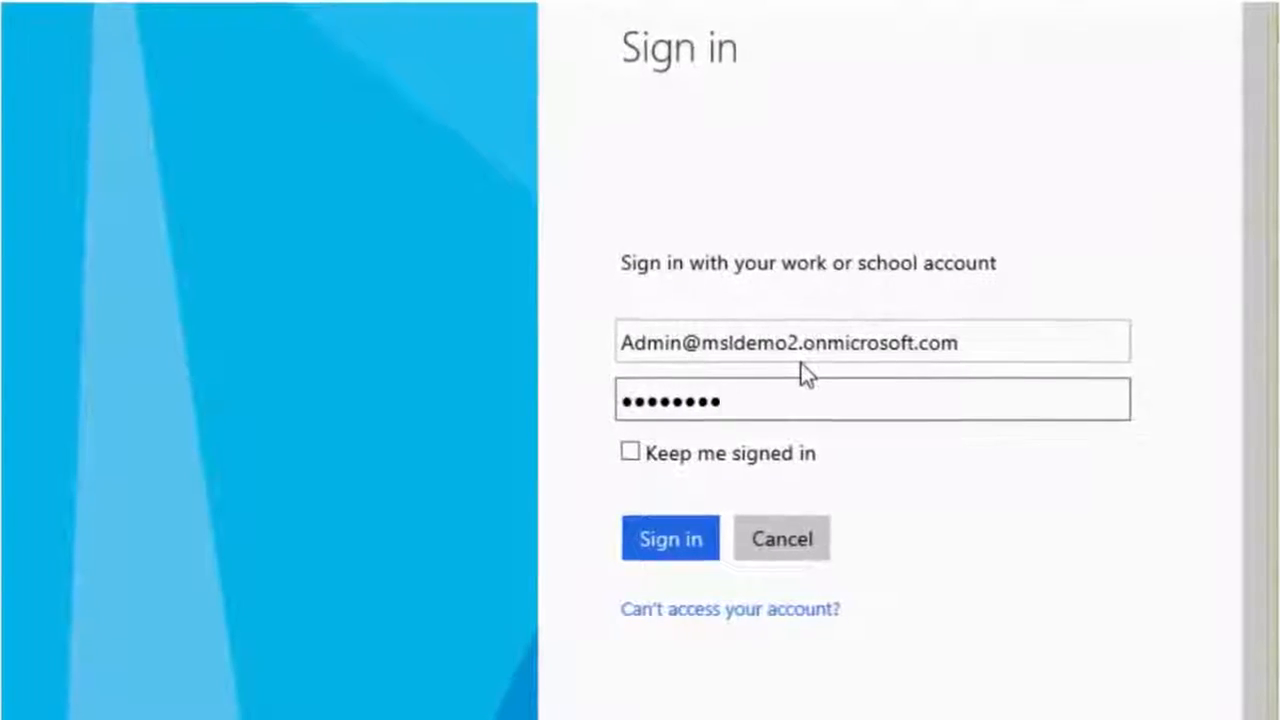
pyautogui.click(695, 540)
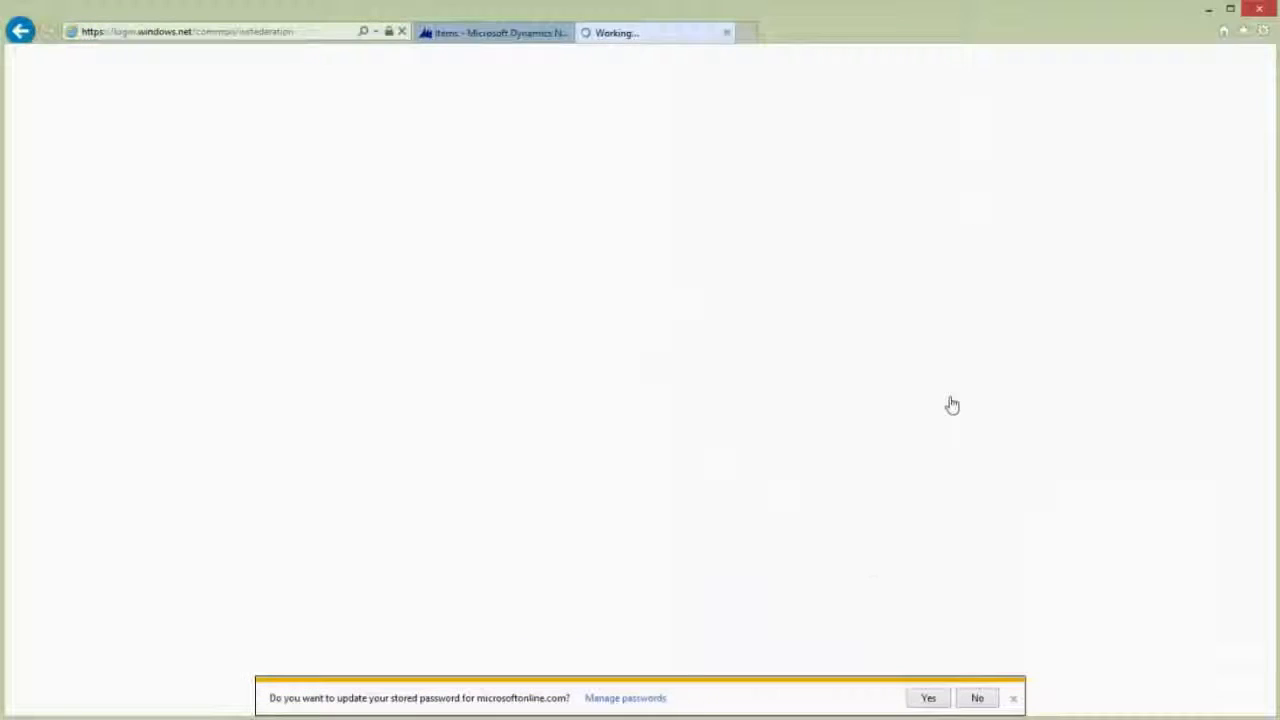
pyautogui.click(940, 698)
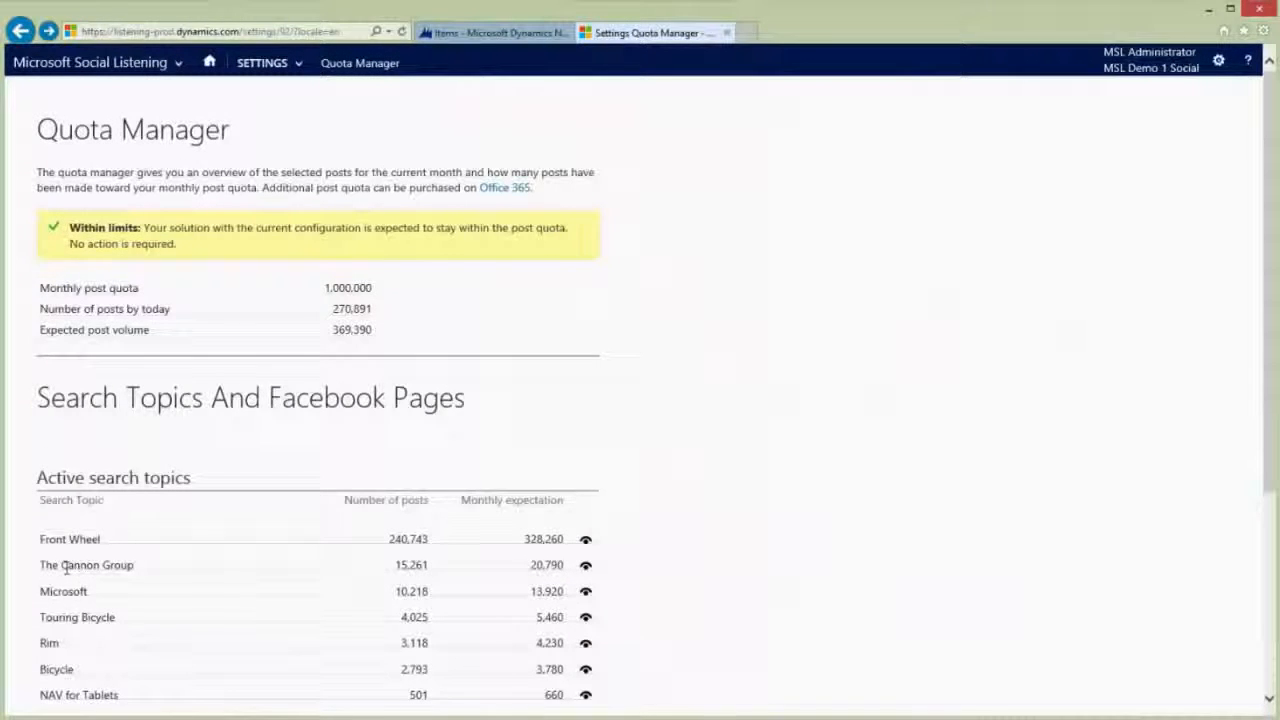
# Step: Open the Bicycle search topic from the active search topics and copy its page URL
pyautogui.scroll(-1, 62, 567)
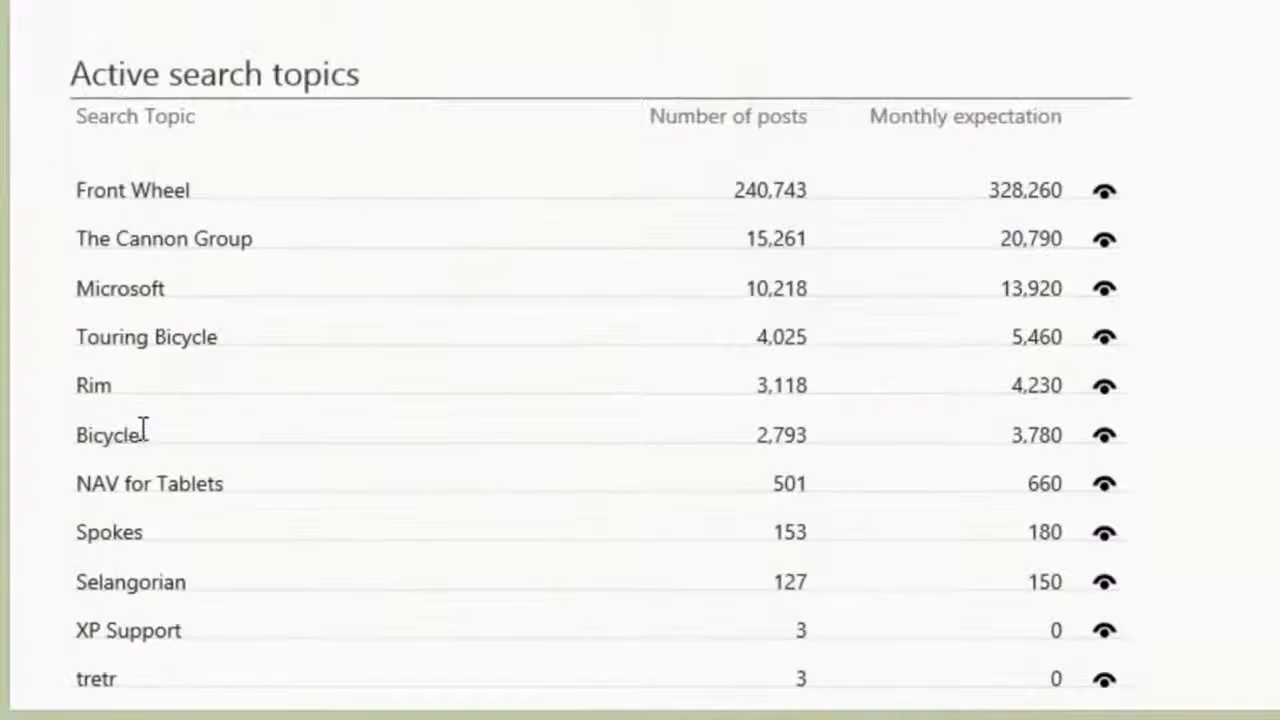
pyautogui.click(1107, 442)
pyautogui.click(296, 40)
pyautogui.rightClick(44, 40)
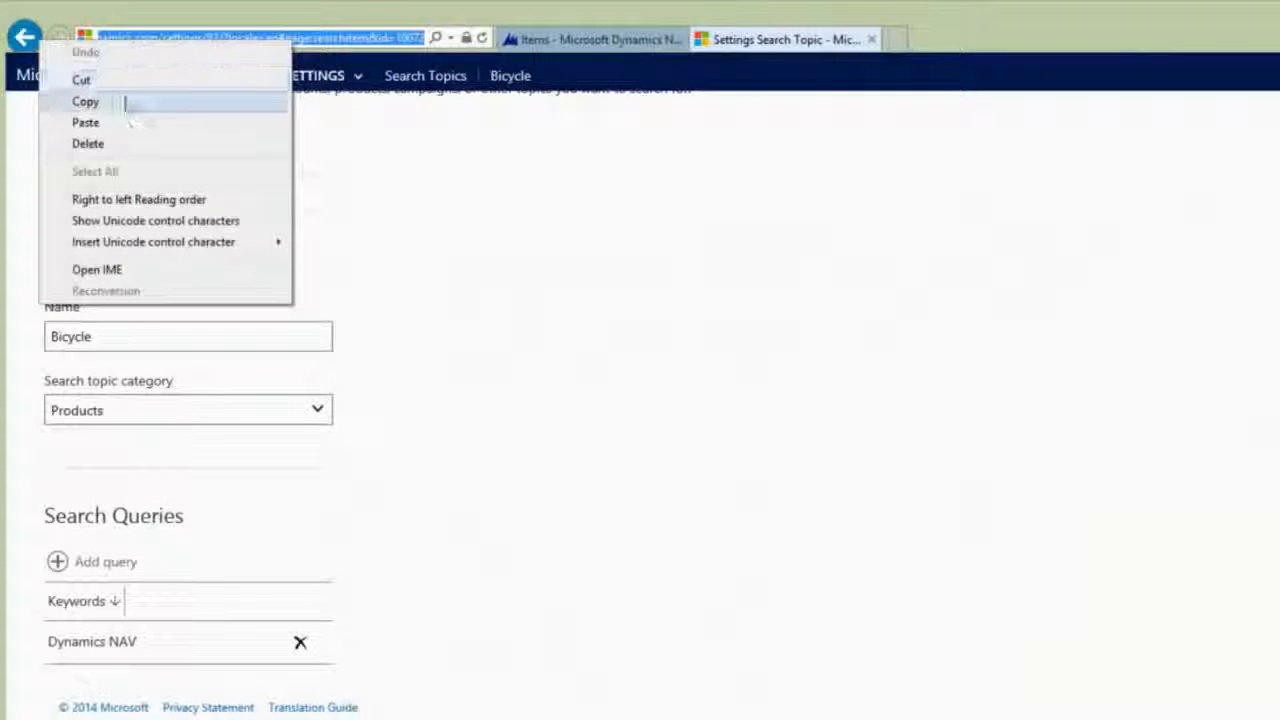
pyautogui.click(116, 102)
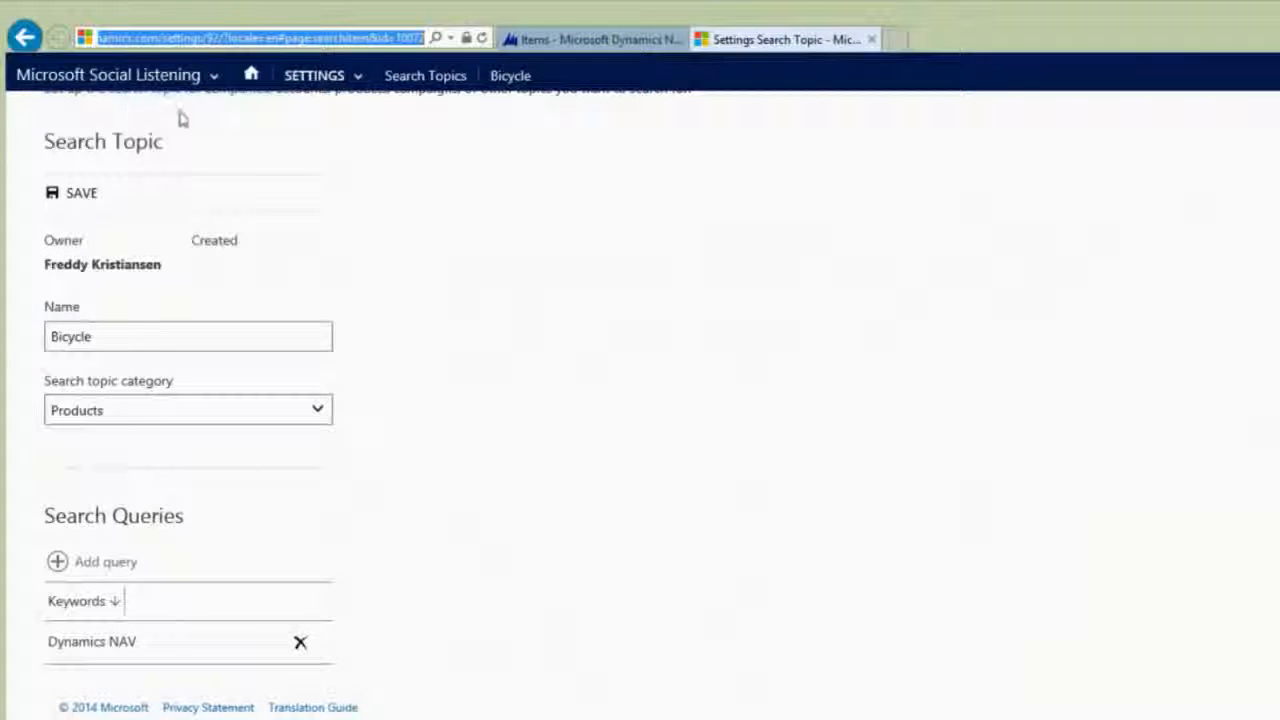
# Step: Switch back to Dynamics NAV and paste the copied URL as the search topic of item 1000 Bicycle, then close the setup
pyautogui.click(612, 42)
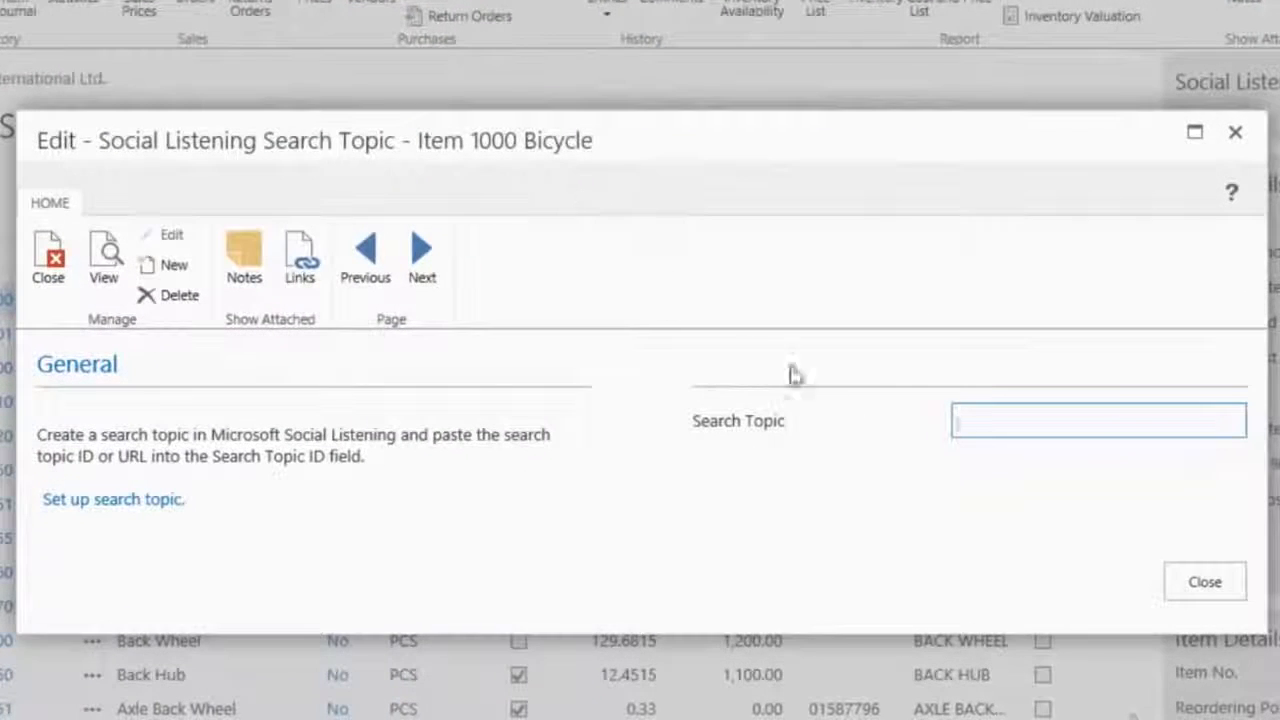
pyautogui.click(1008, 435)
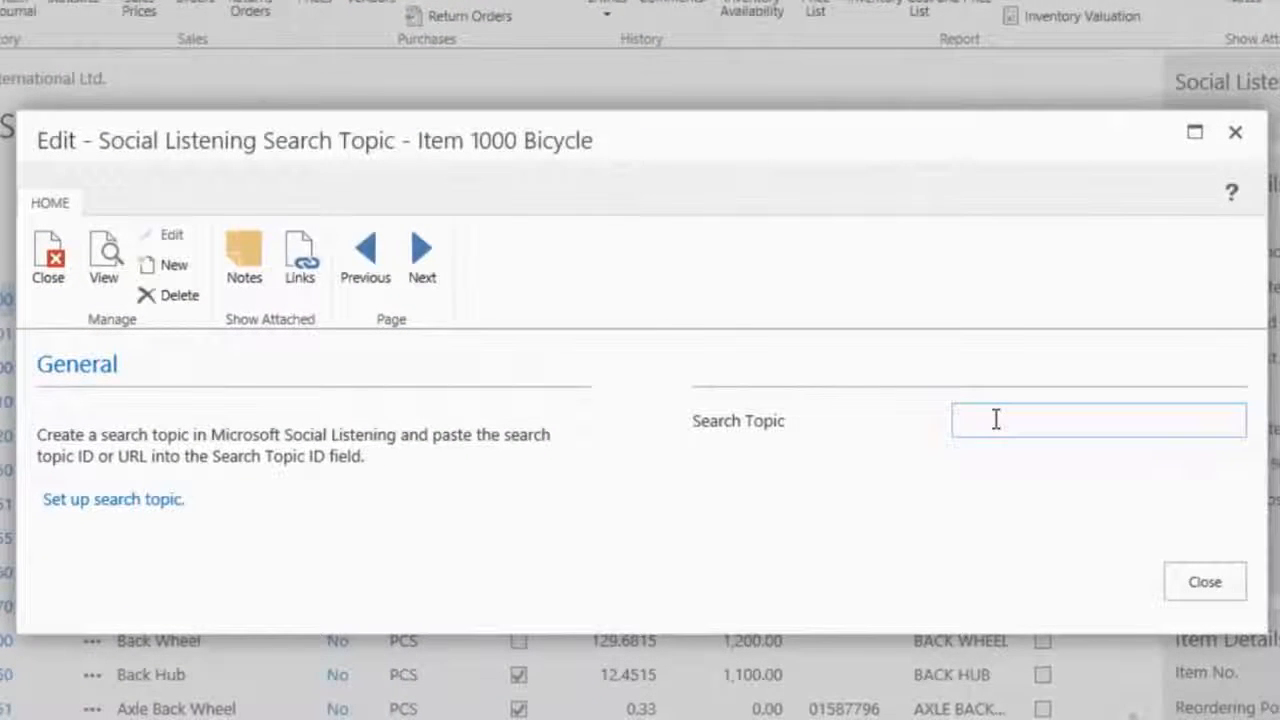
pyautogui.rightClick(996, 420)
pyautogui.click(843, 532)
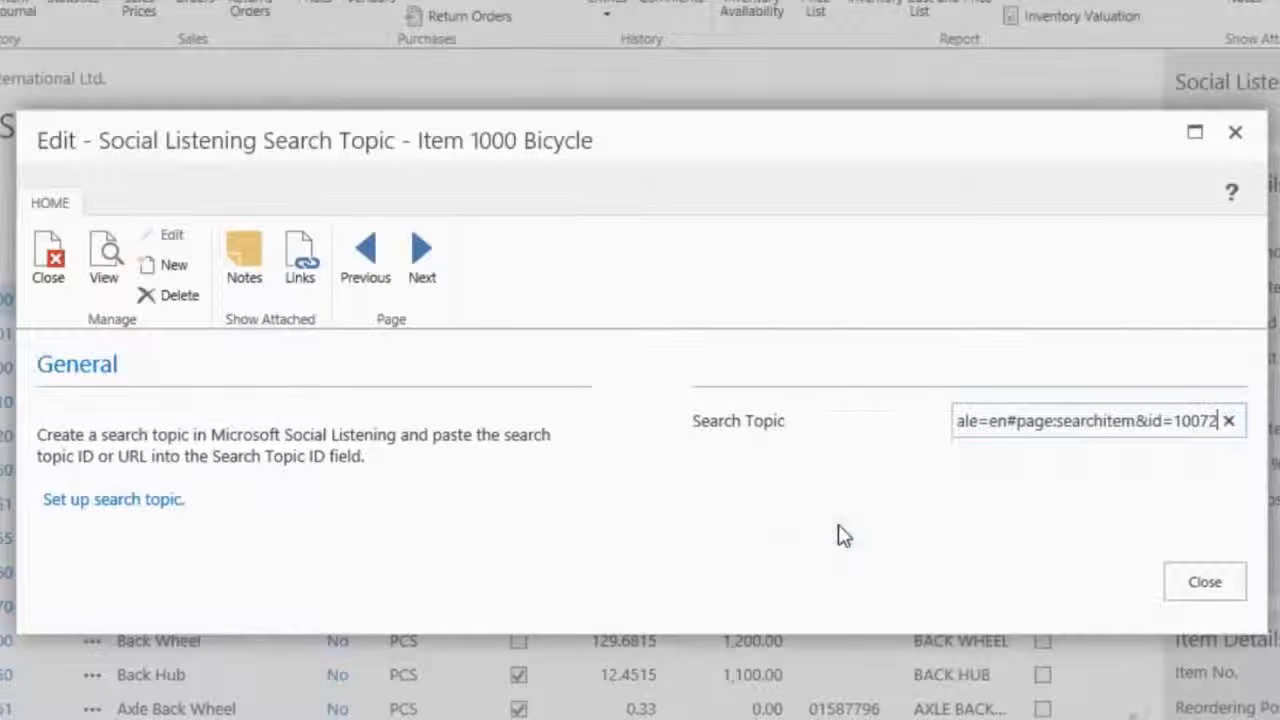
pyautogui.press('Tab')
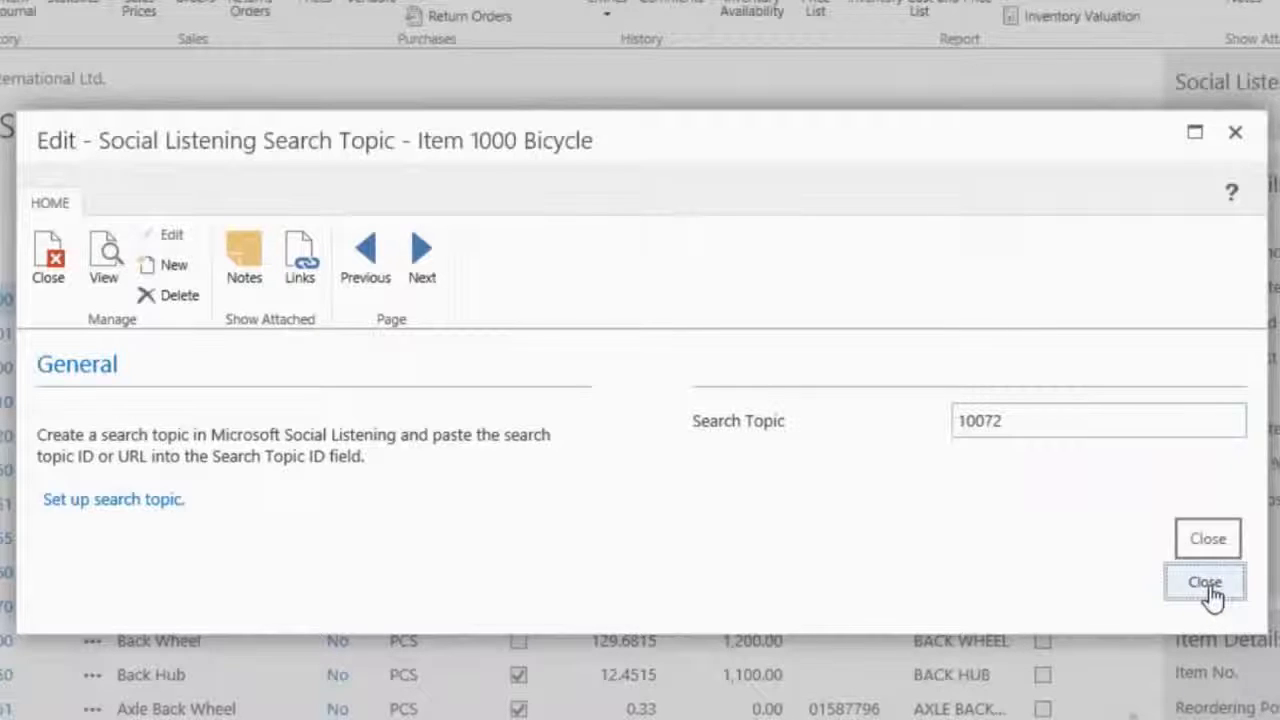
pyautogui.click(1208, 588)
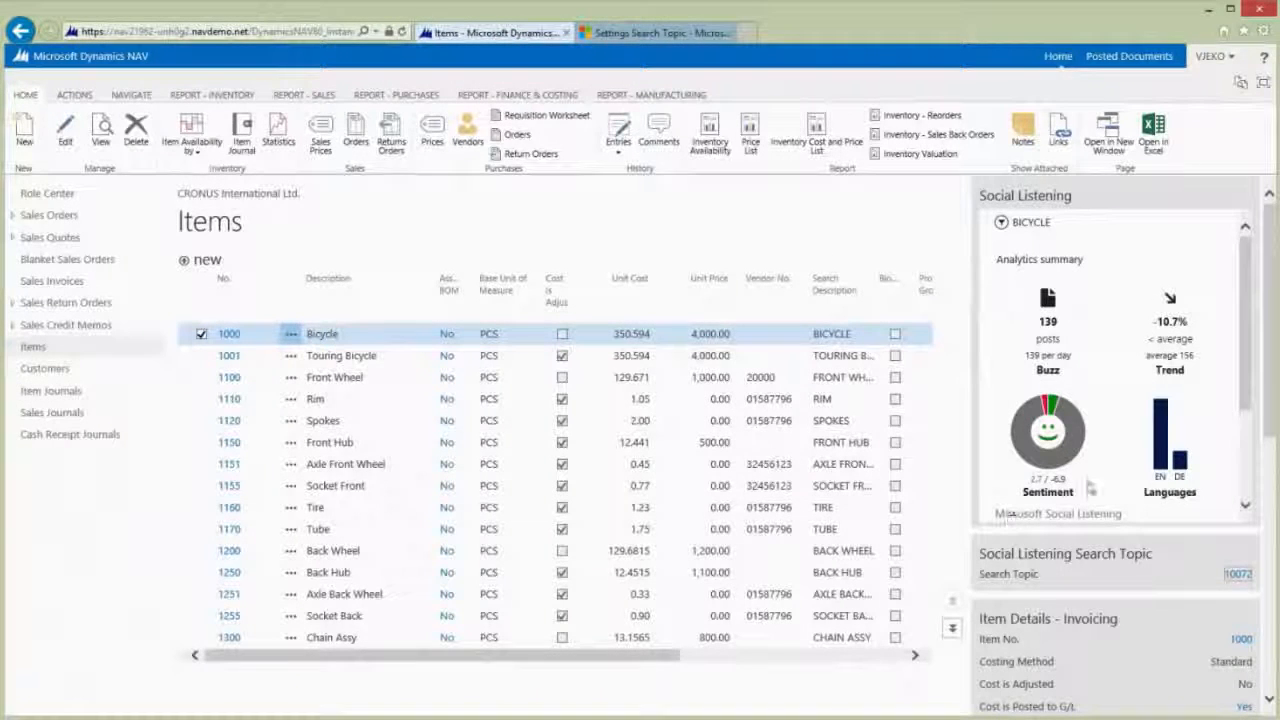
pyautogui.moveTo(1245, 350)
pyautogui.mouseDown()
pyautogui.moveTo(1265, 447)
pyautogui.moveTo(1233, 342)
pyautogui.mouseUp()
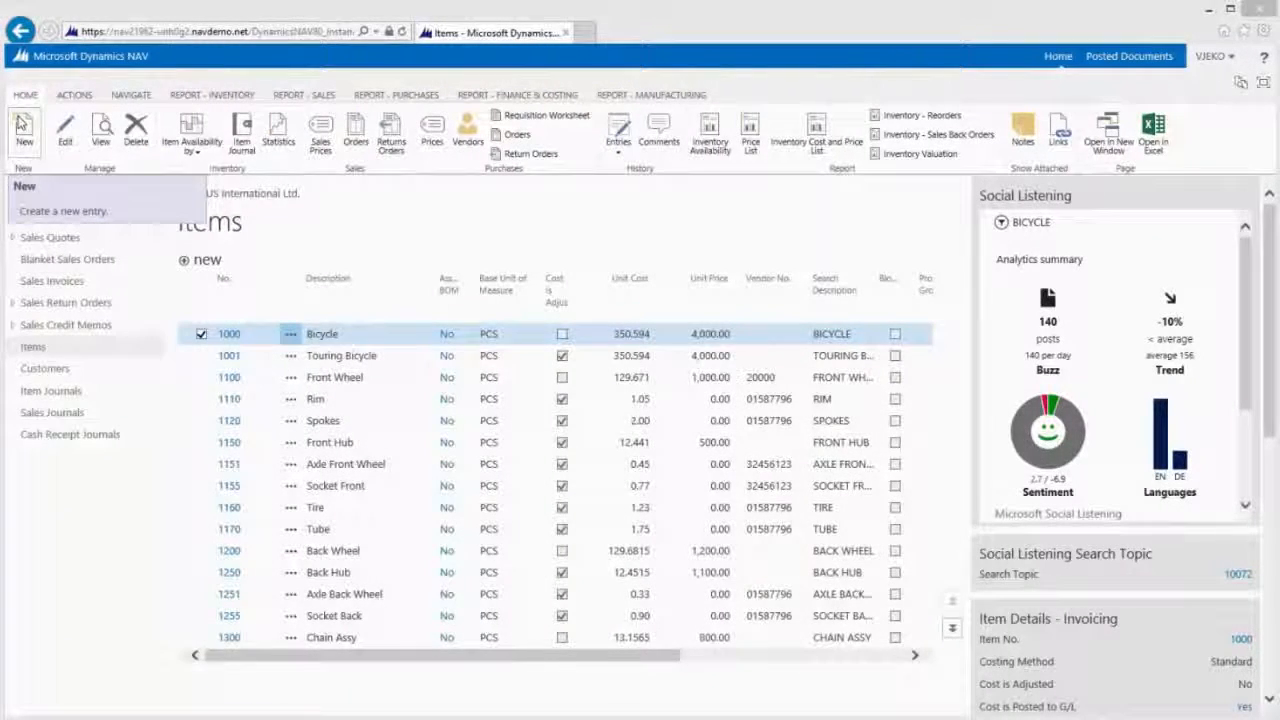
# Step: Create a new item described as Lumia 930 with base unit of measure pcs and item category code misc
pyautogui.click(20, 122)
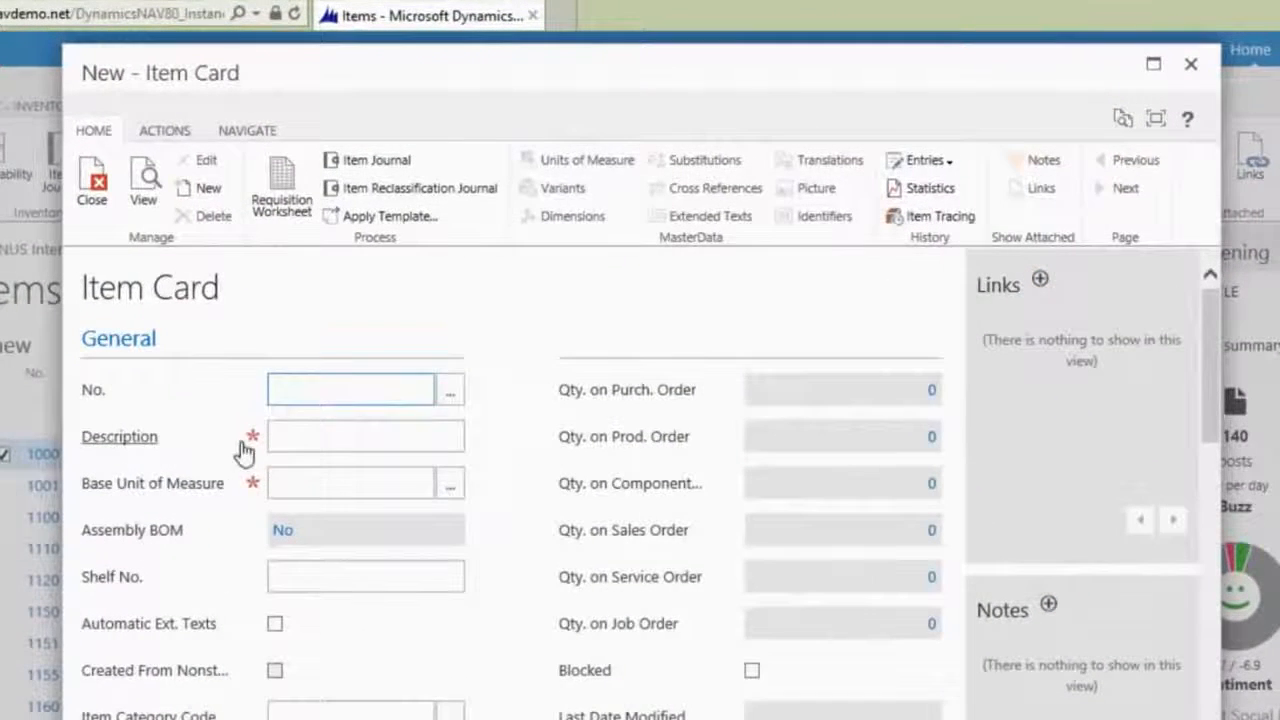
pyautogui.click(300, 437)
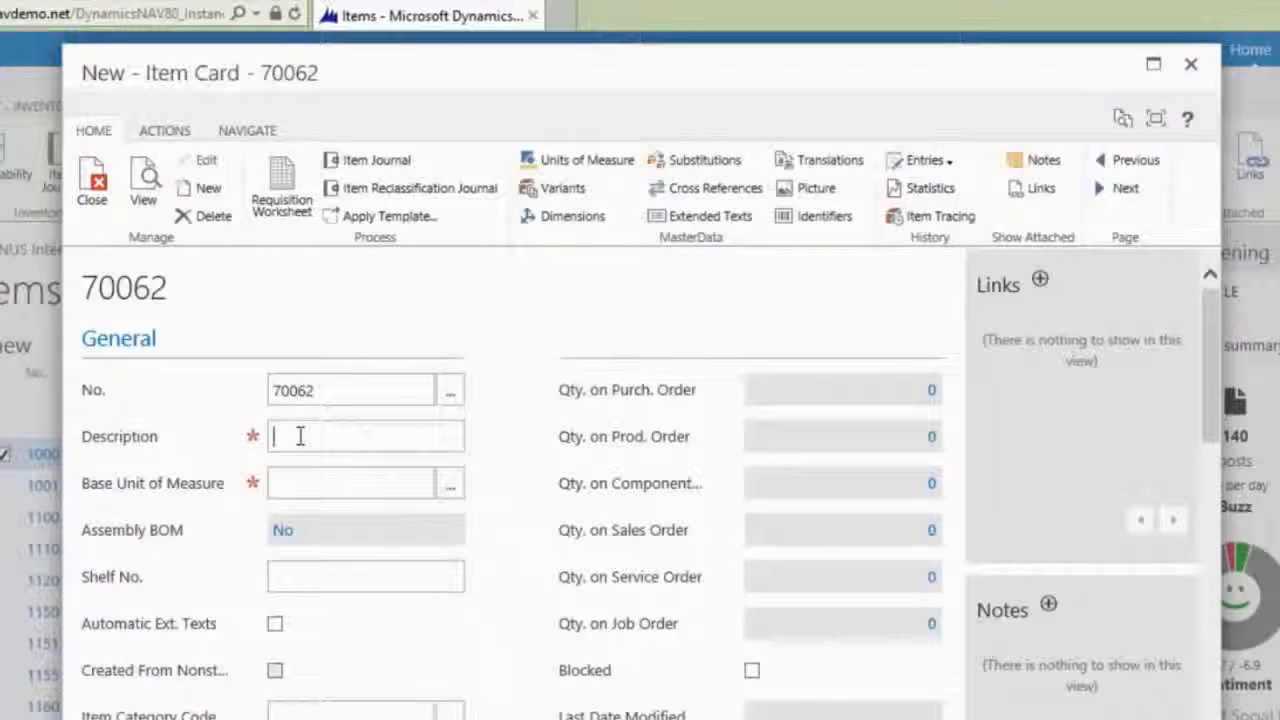
pyautogui.click(331, 477)
pyautogui.write('pcs')
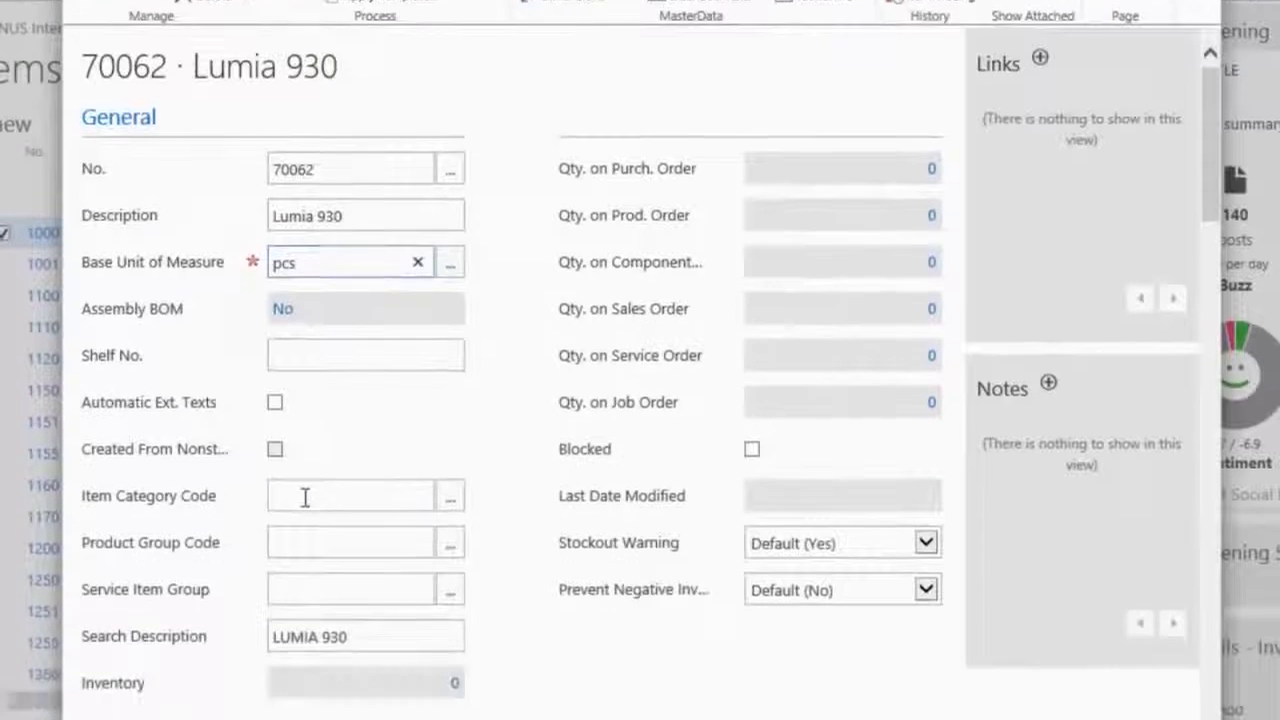
pyautogui.click(305, 700)
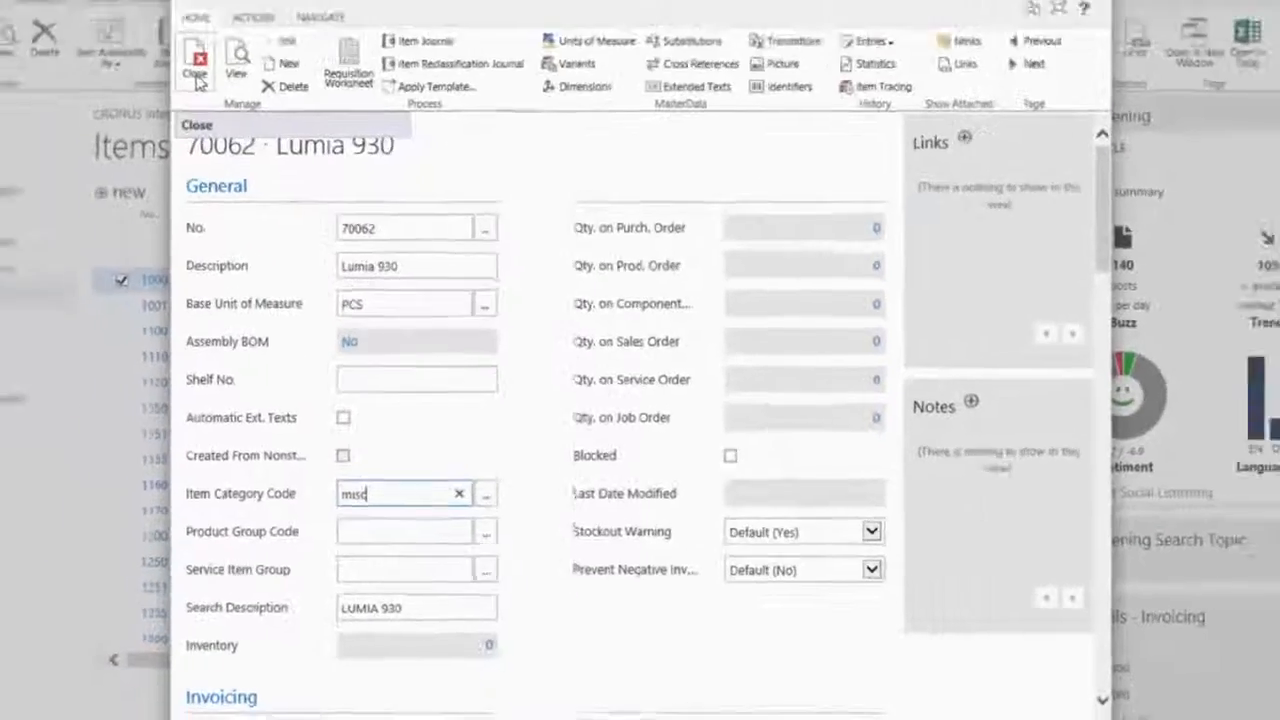
pyautogui.click(197, 80)
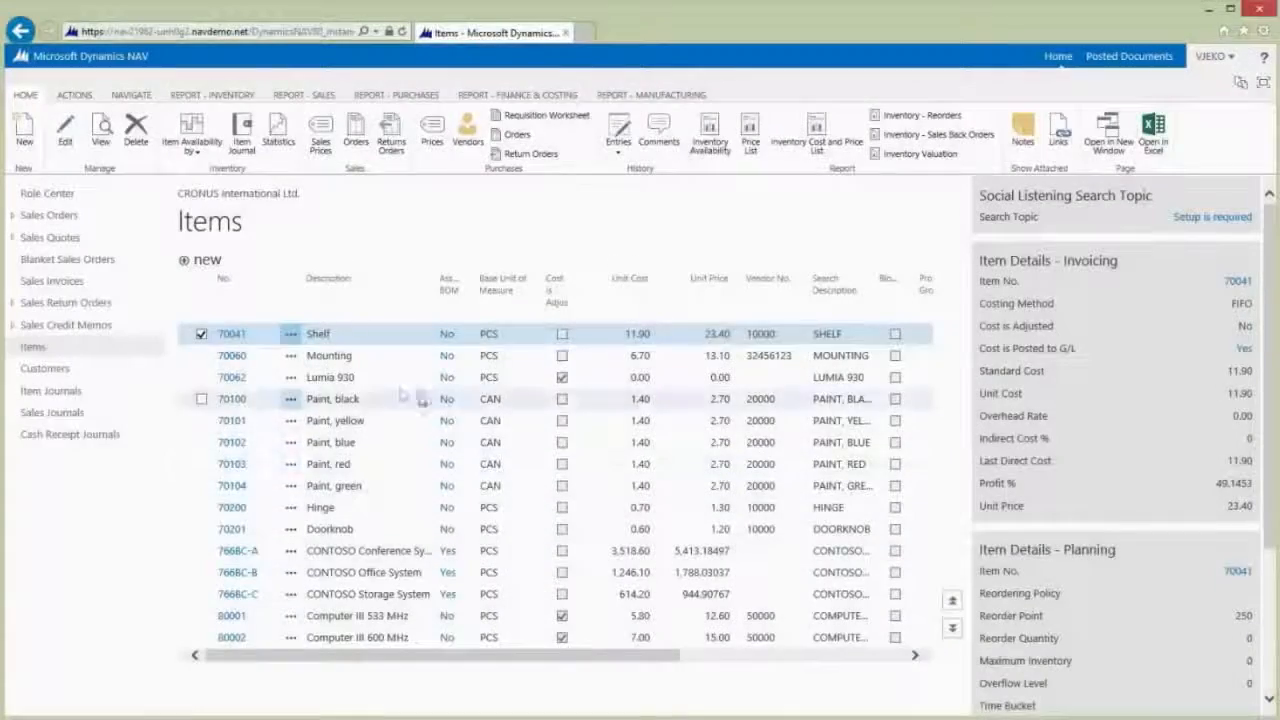
# Step: Open the search topic setup for the Lumia 930 item and go to the Social Listening search topics page
pyautogui.click(362, 380)
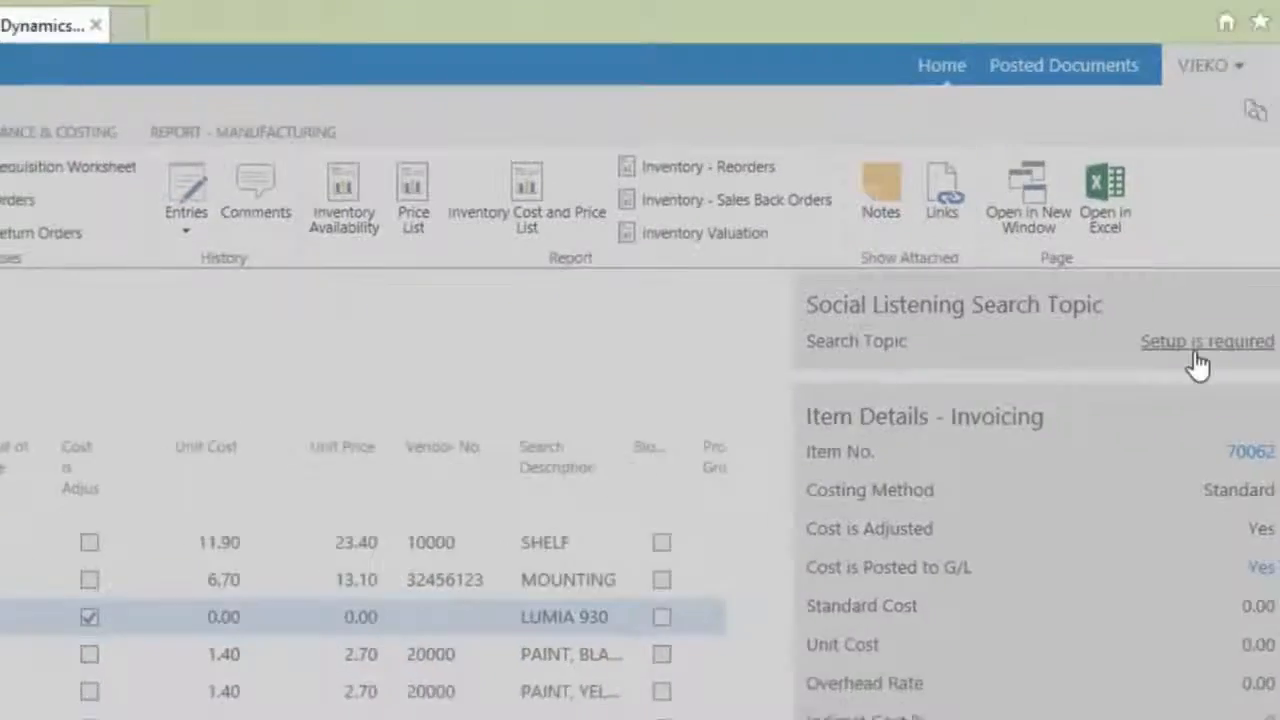
pyautogui.click(1195, 356)
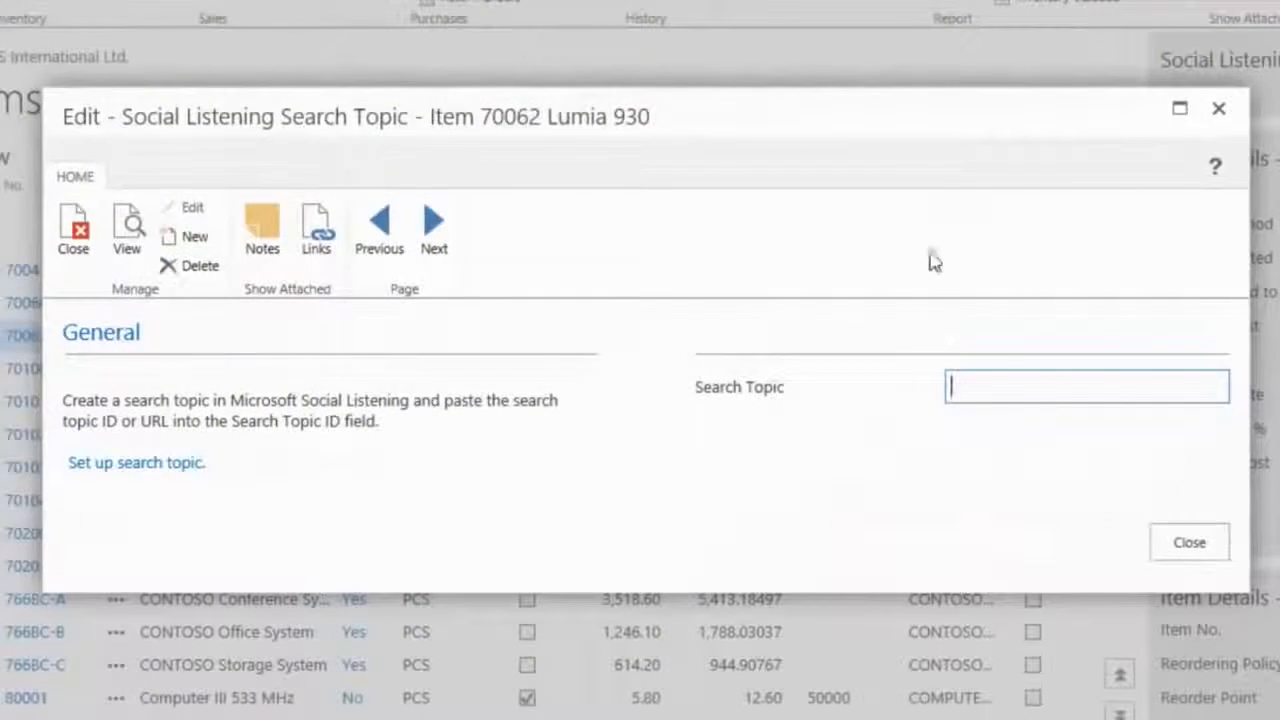
pyautogui.click(118, 462)
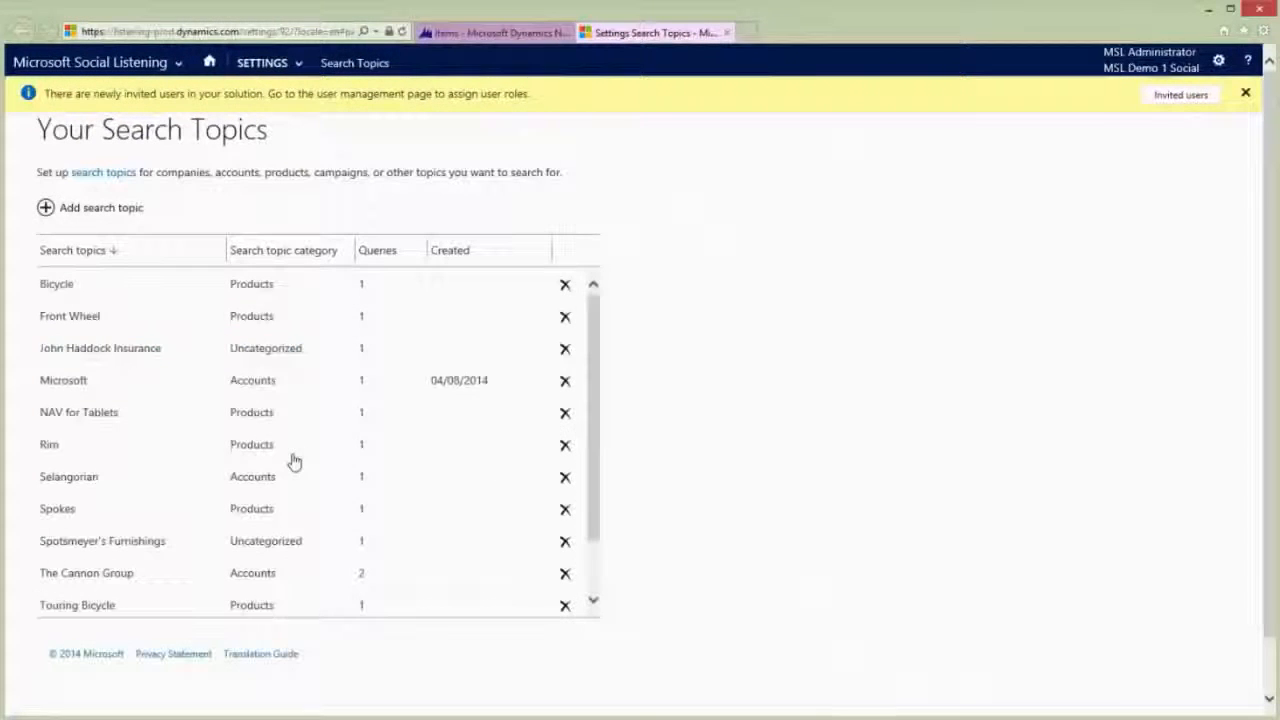
# Step: Add a search topic named Lumia 930 in the Products category
pyautogui.click(72, 212)
pyautogui.click(120, 336)
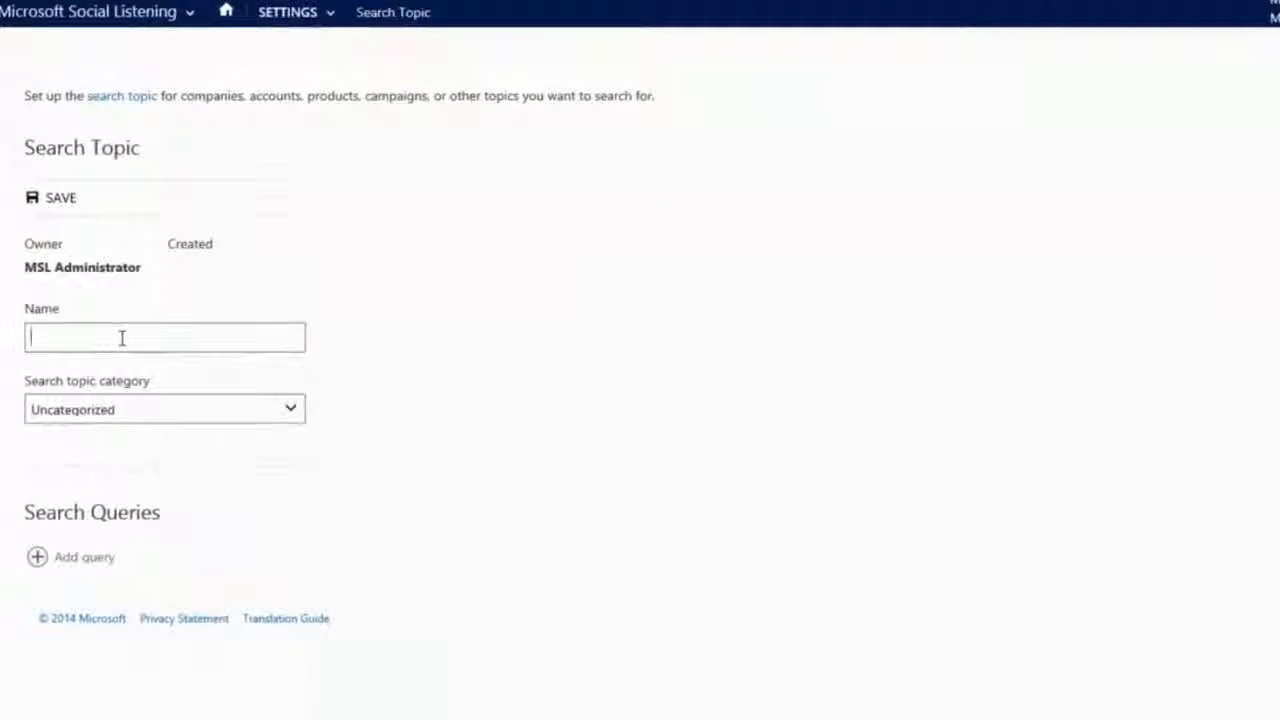
pyautogui.write('Lumia 900')
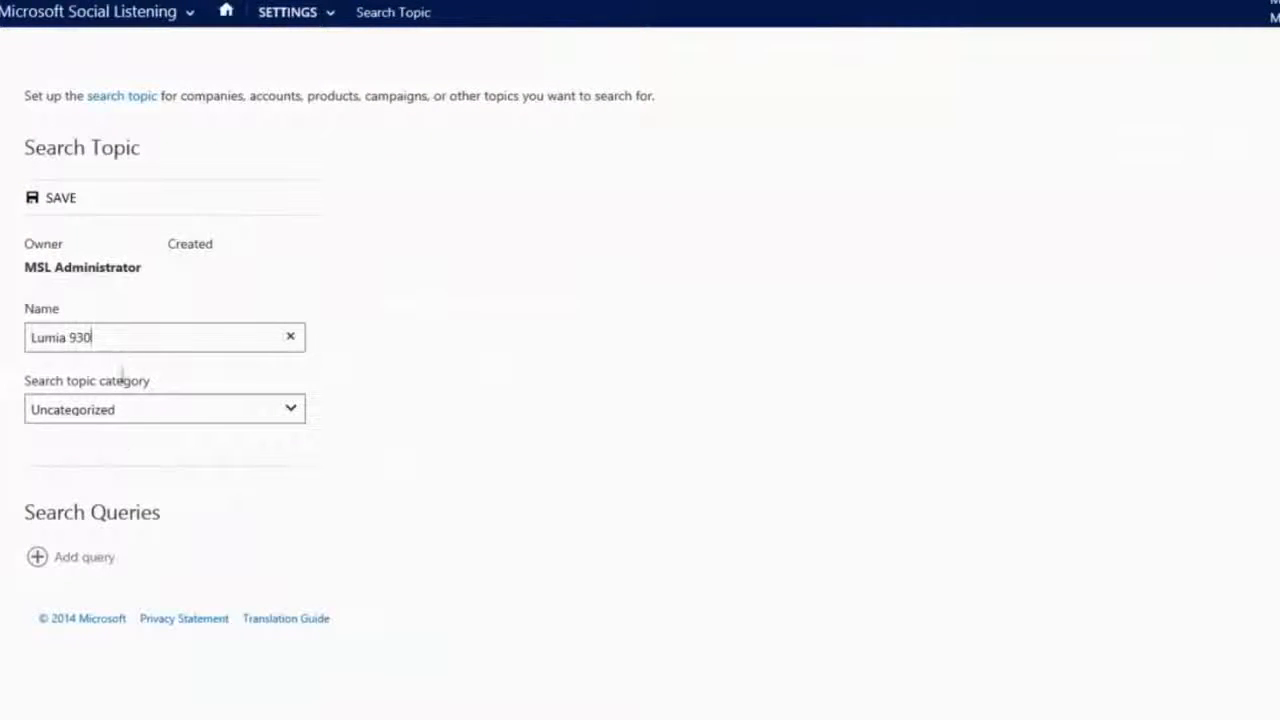
pyautogui.click(114, 420)
pyautogui.click(66, 392)
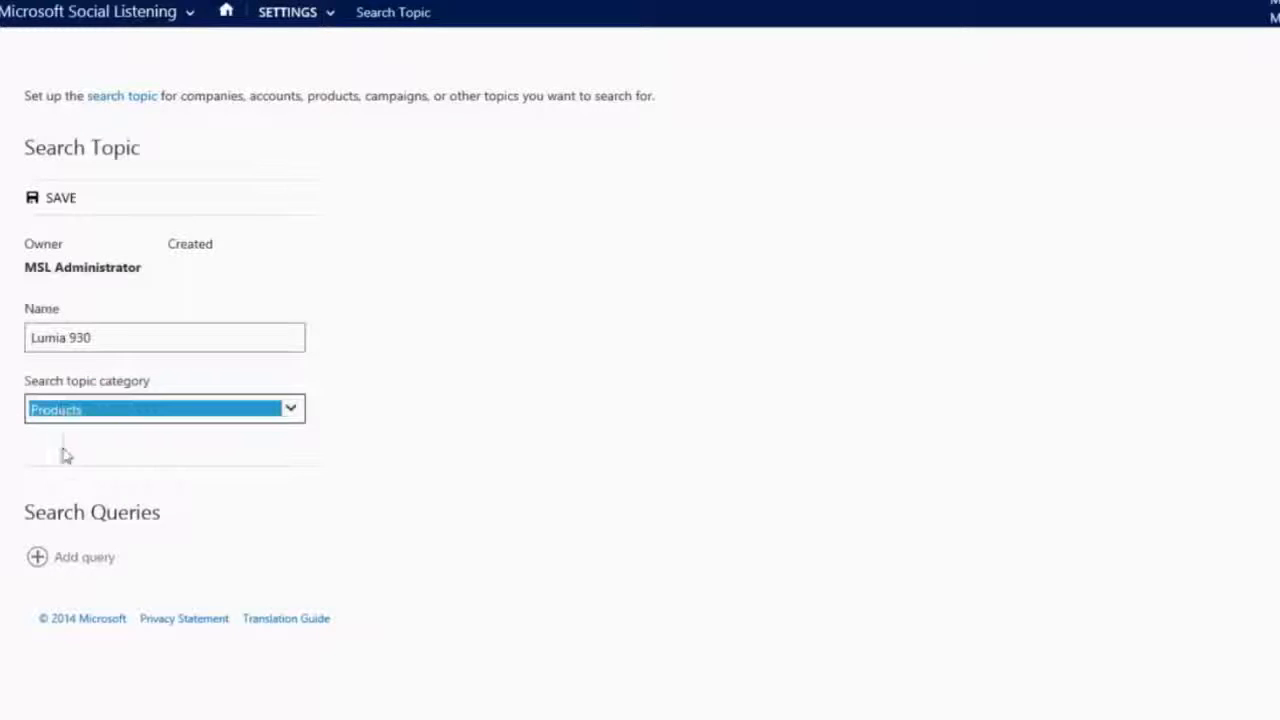
# Step: Add a query with keywords Lumia 930, Nokia Lumia 930, include News as a source, and save both the query and the search topic
pyautogui.click(79, 560)
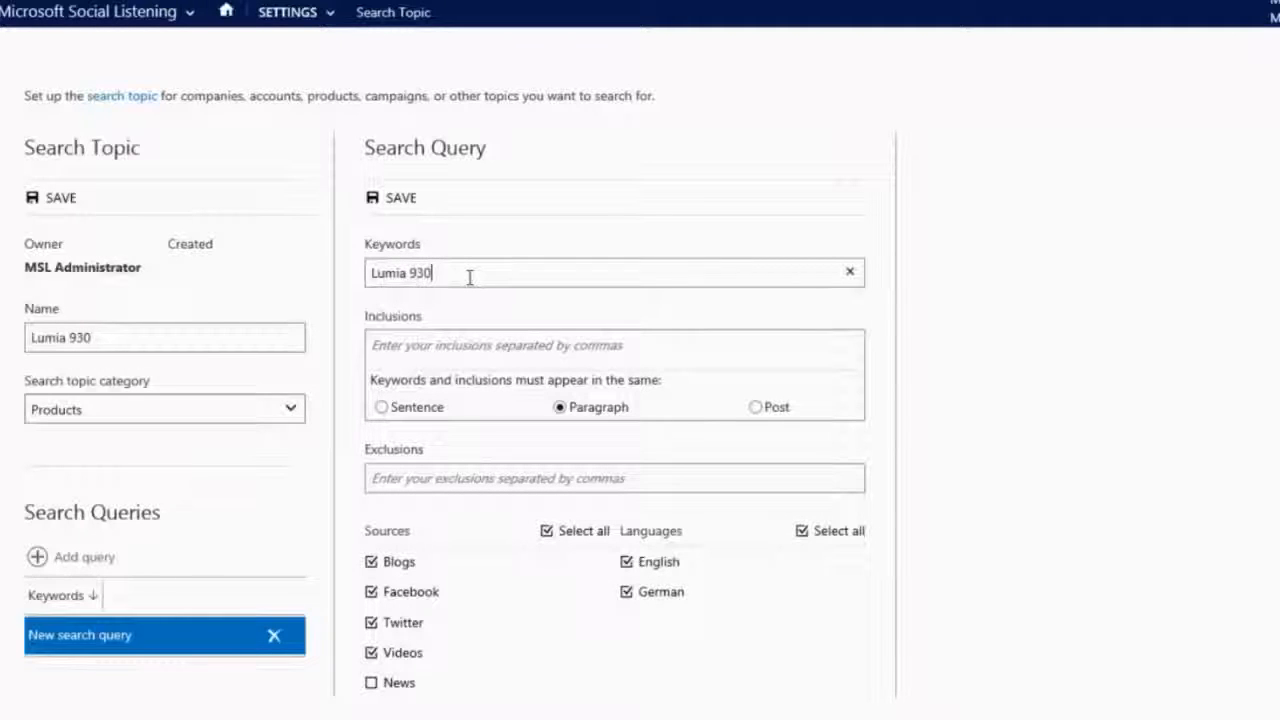
pyautogui.write('umia 930')
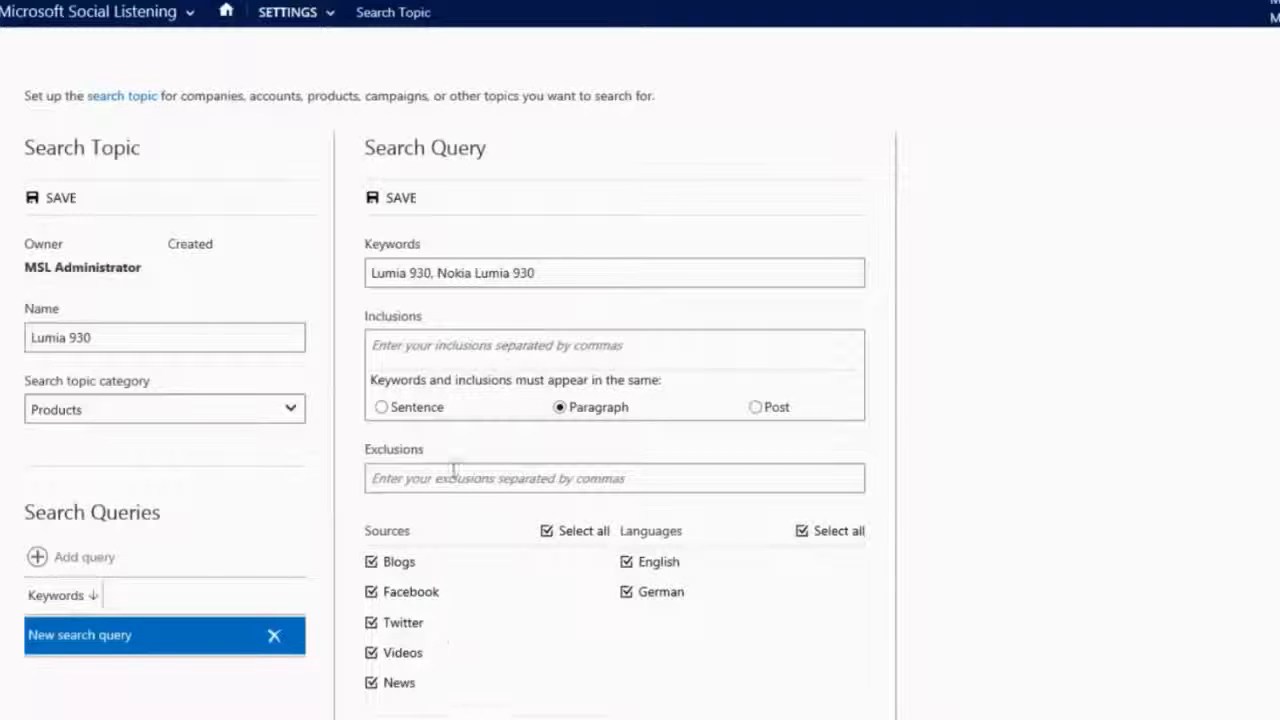
pyautogui.click(399, 205)
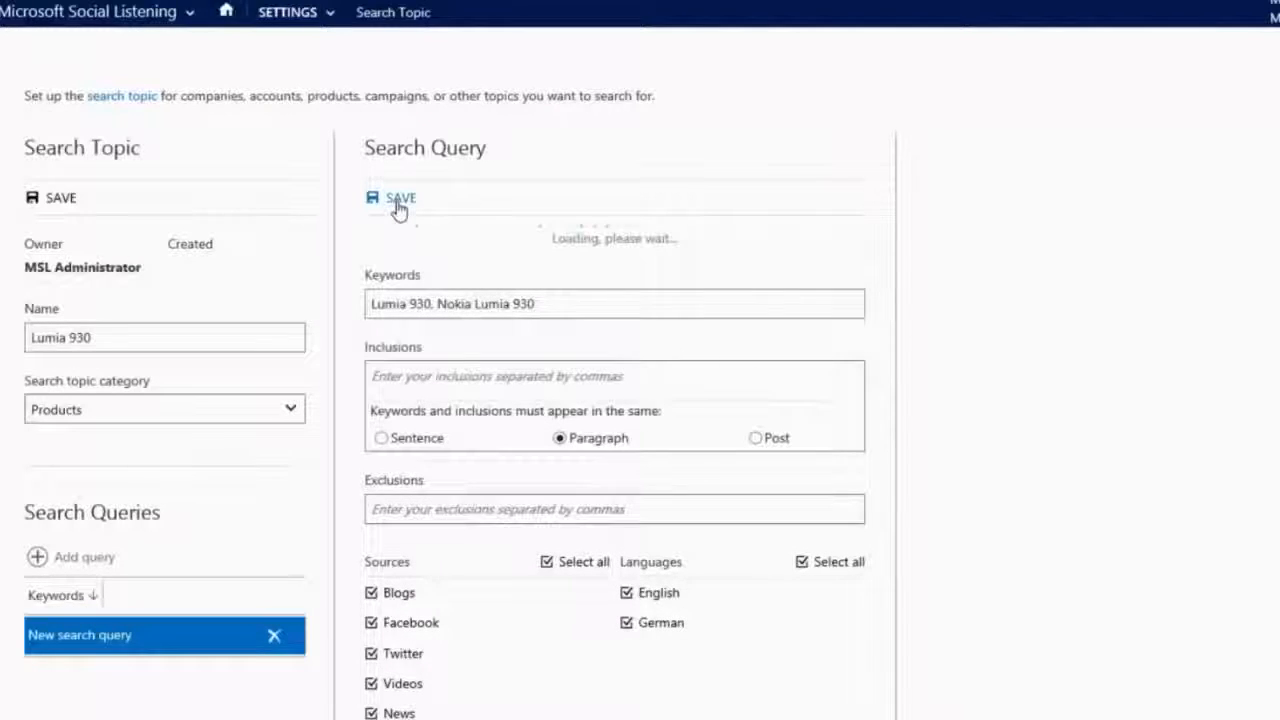
pyautogui.click(54, 199)
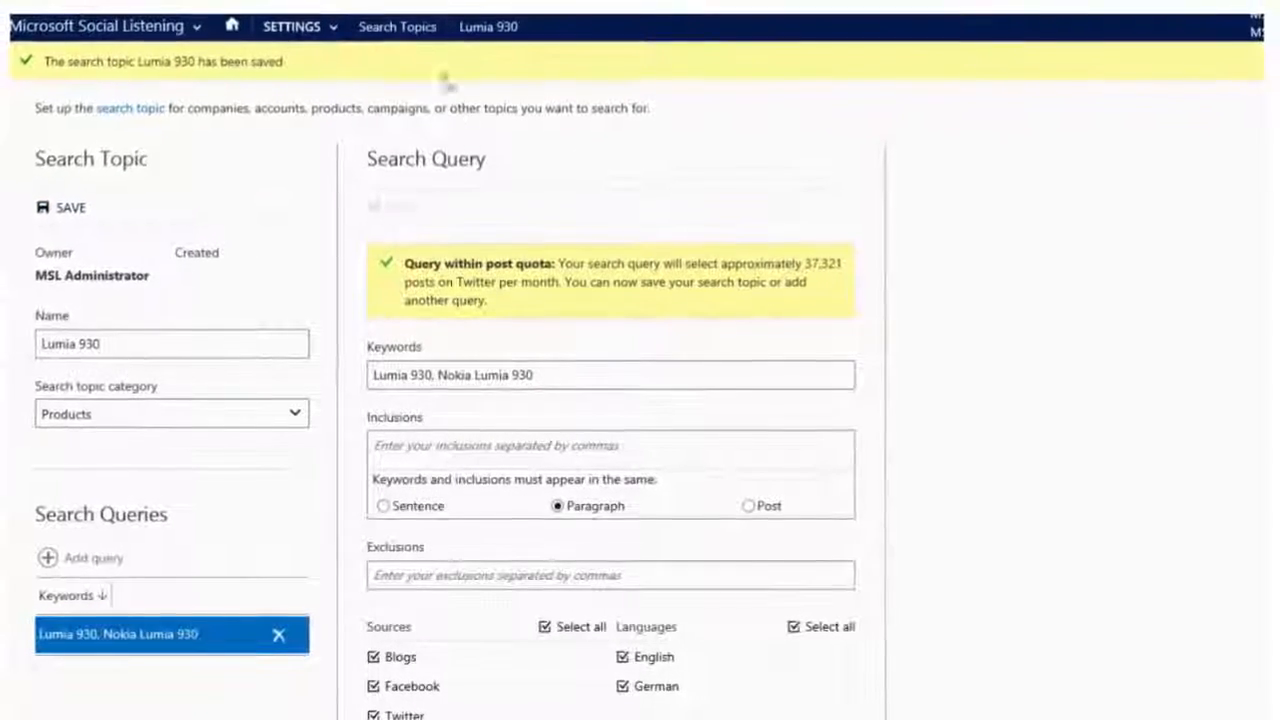
# Step: Reopen the saved Lumia 930 search topic from the search topics list and copy its page URL
pyautogui.click(400, 29)
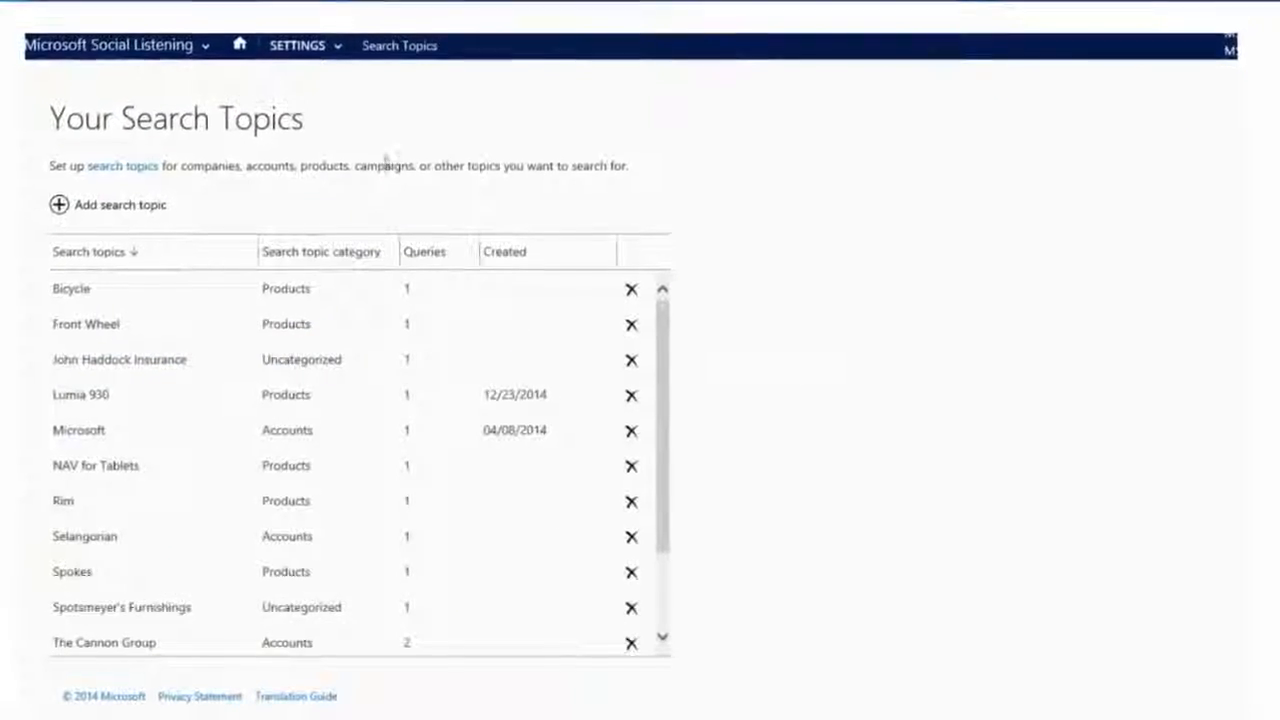
pyautogui.click(95, 396)
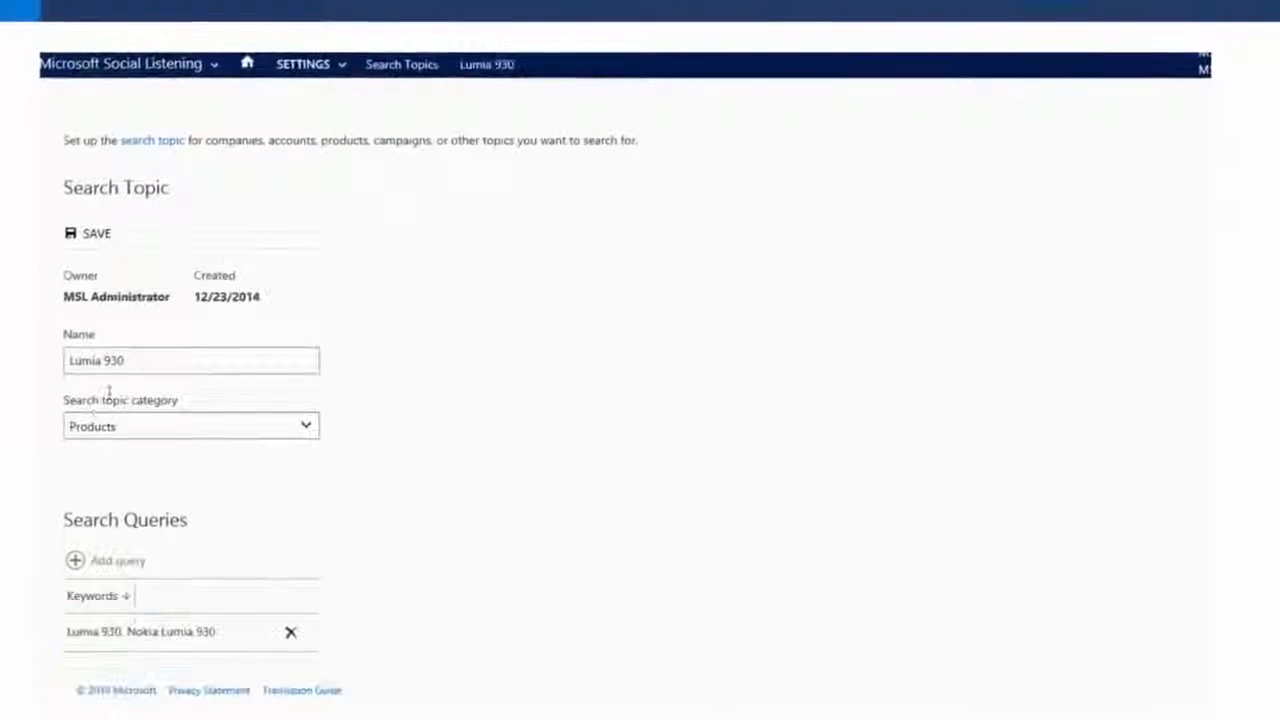
pyautogui.click(332, 64)
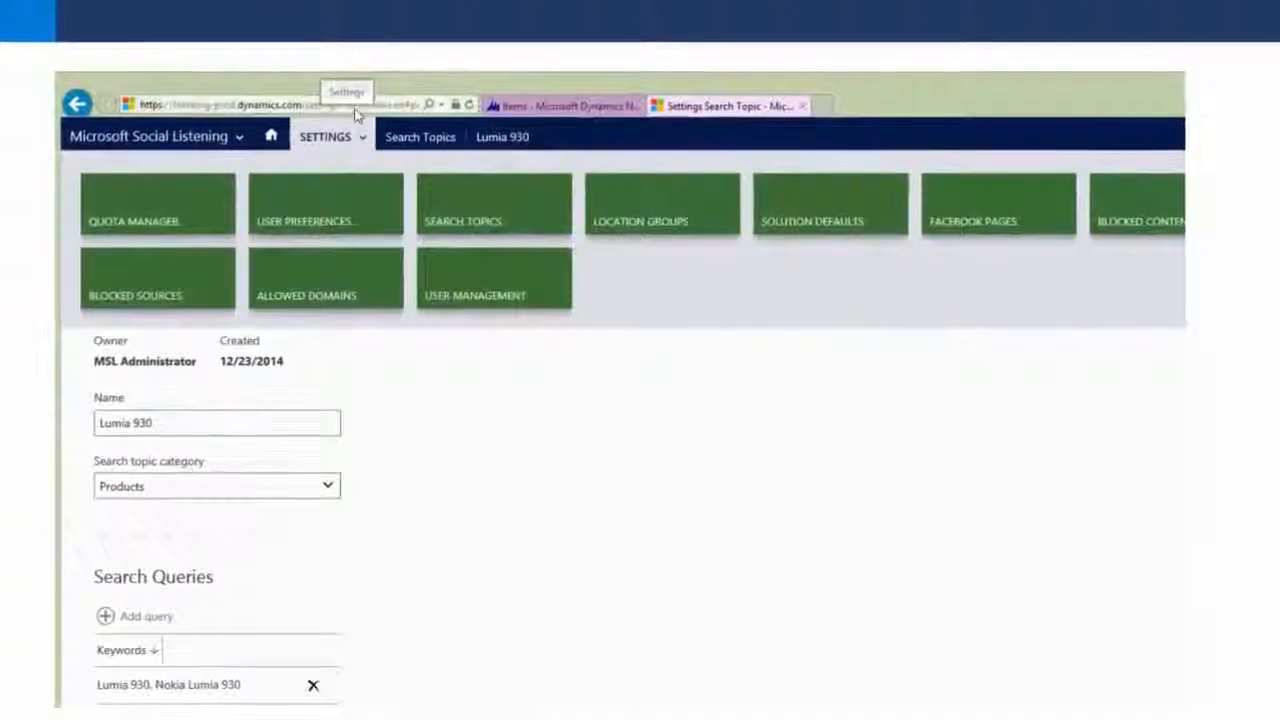
pyautogui.rightClick(160, 105)
pyautogui.click(228, 165)
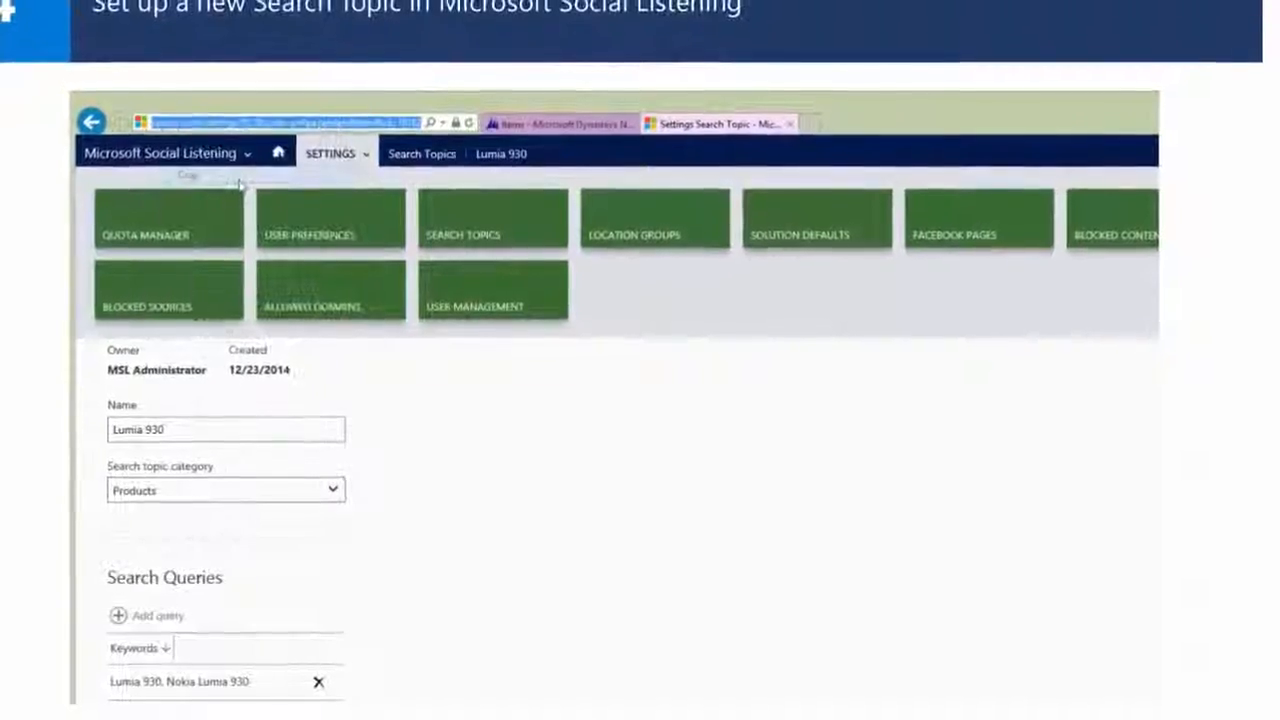
# Step: Switch back to Dynamics NAV, paste the copied URL as the search topic of the Lumia 930 item, and close the setup
pyautogui.click(498, 124)
pyautogui.click(879, 461)
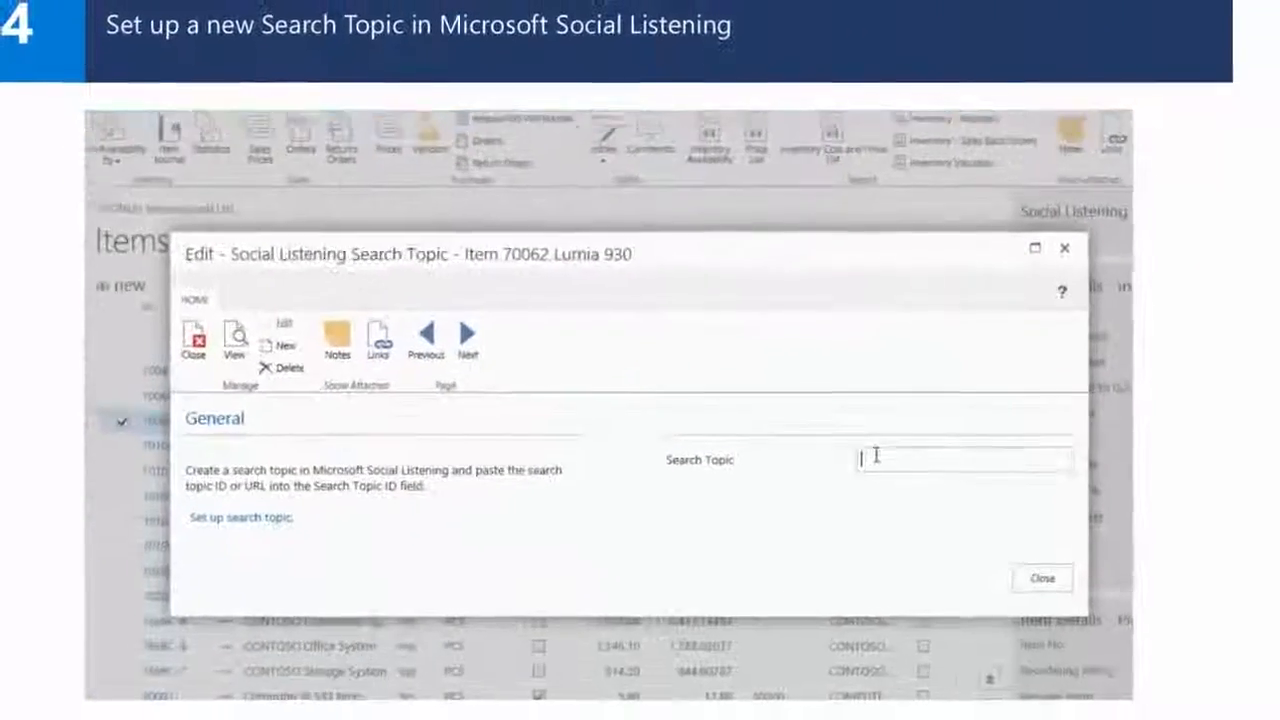
pyautogui.rightClick(879, 461)
pyautogui.click(803, 550)
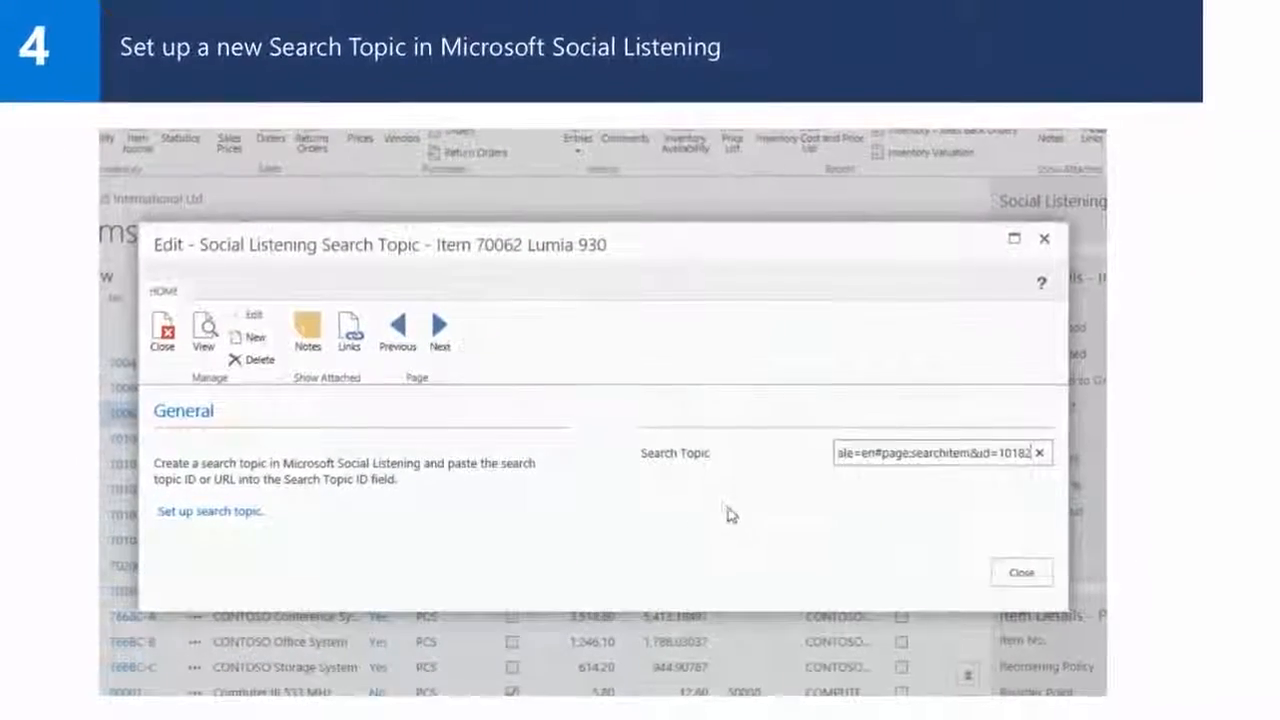
pyautogui.click(730, 513)
pyautogui.click(1018, 575)
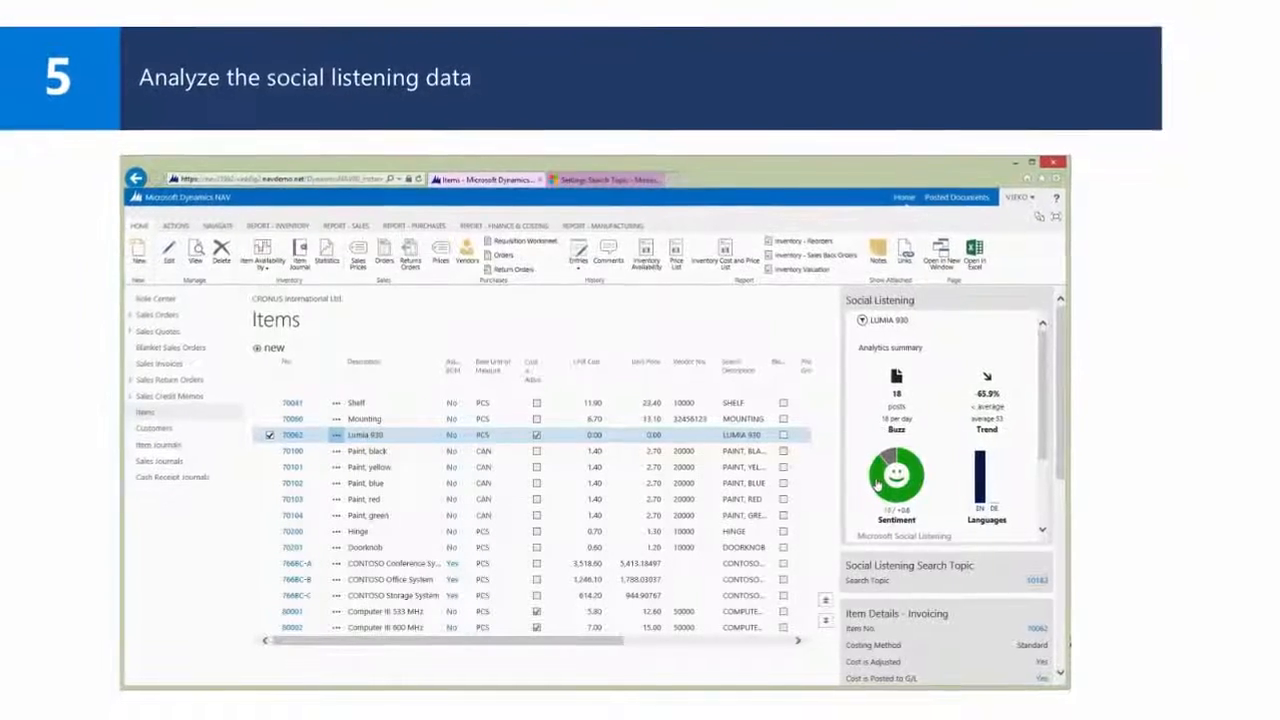
# Step: Open the Lumia 930 item's sentiment analysis in Microsoft Social Listening and view its neutral posts
pyautogui.click(874, 485)
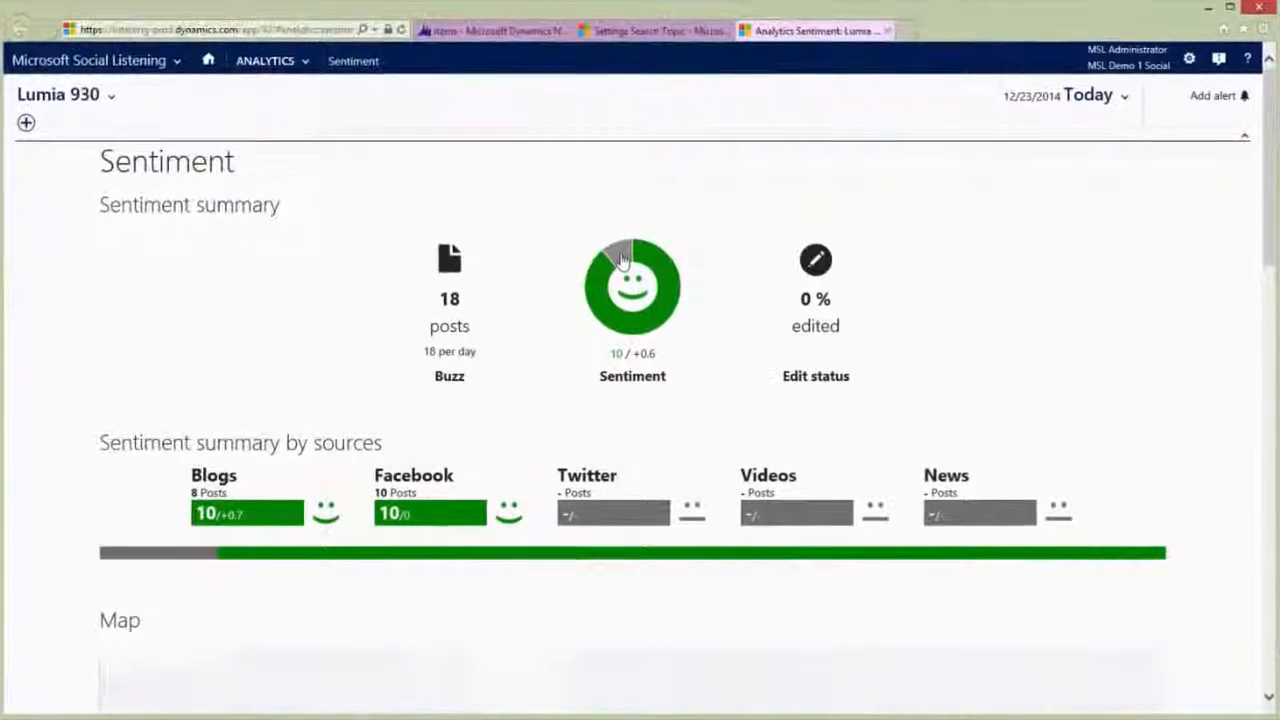
pyautogui.click(620, 262)
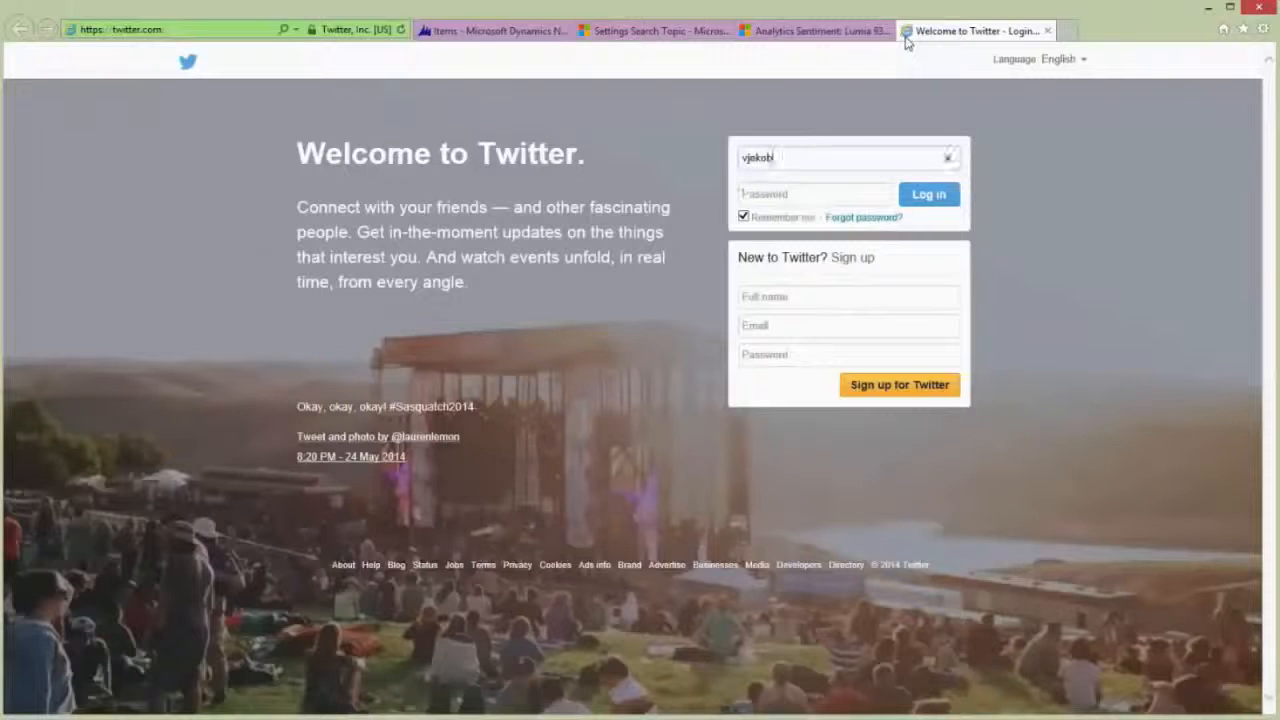
# Step: Log in to Twitter and tweet "I love my Nokia Lumia 930, it's an amazing phone. Can't wait for the Denim update to arrive."
pyautogui.click(929, 194)
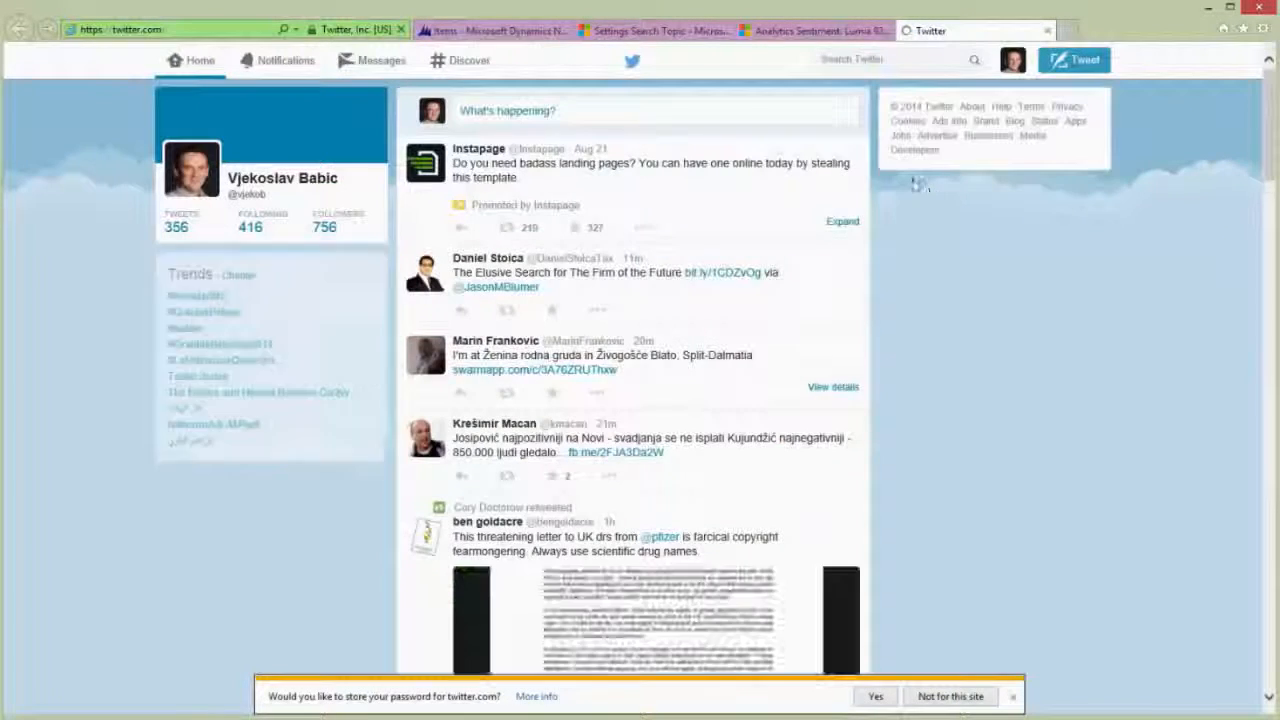
pyautogui.click(551, 107)
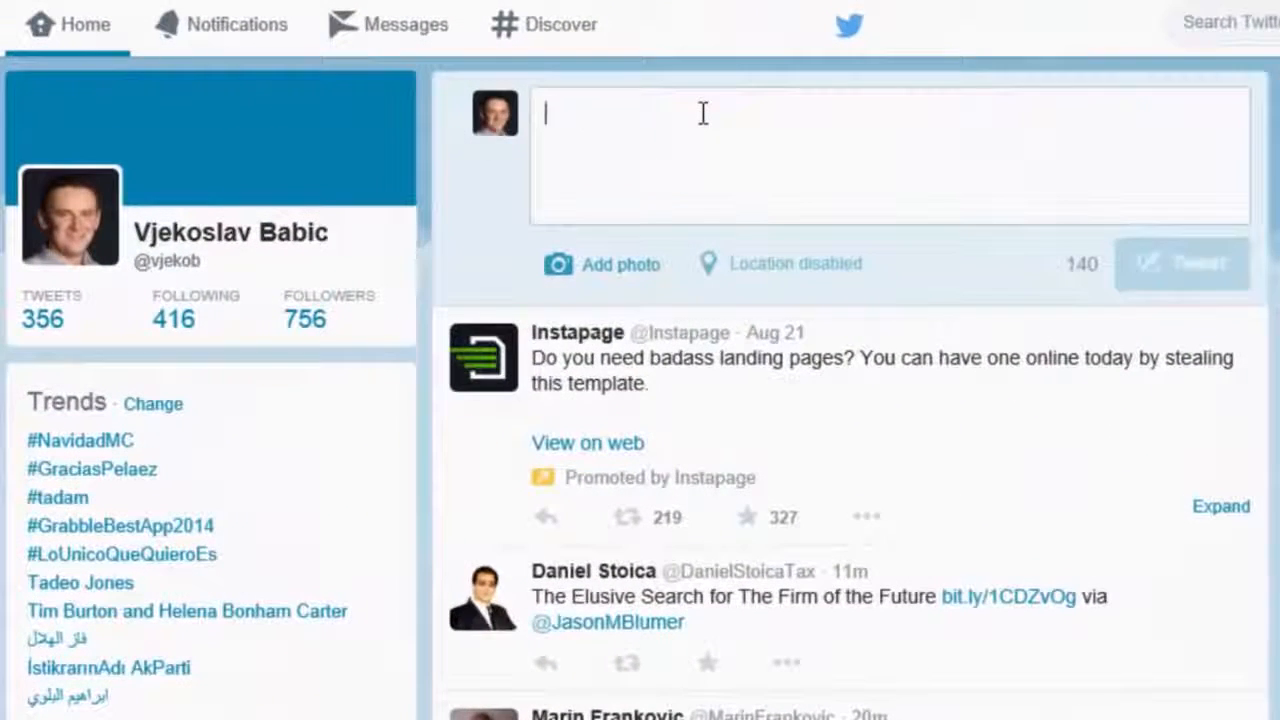
pyautogui.write('I love my Nokia Lumia 930')
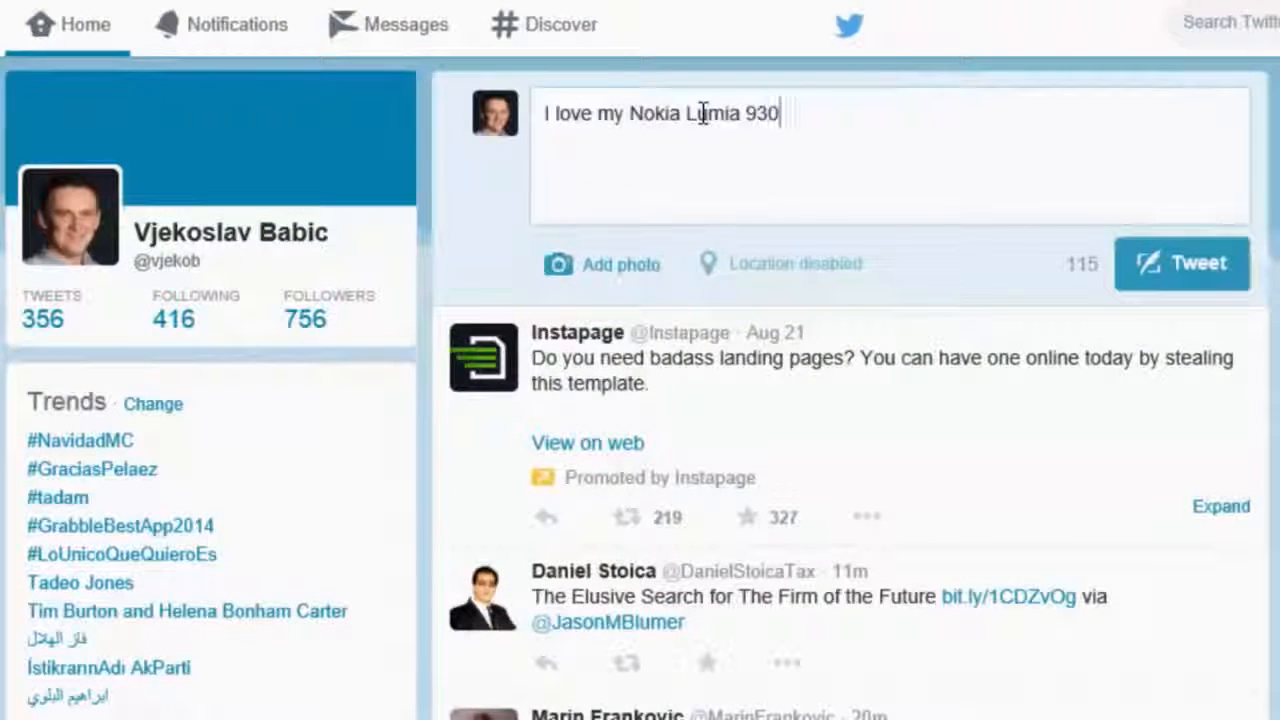
pyautogui.write(", it's an amazing phone")
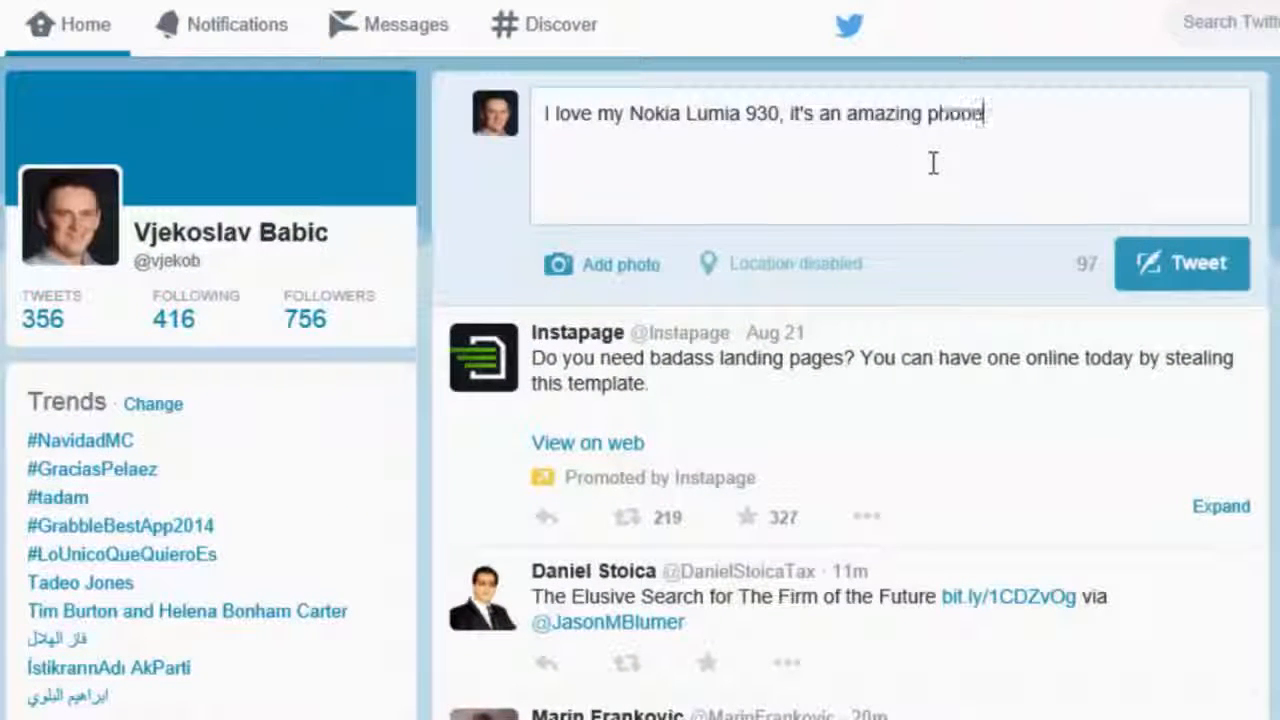
pyautogui.write(". Can't wait for the Denim update to arrive.")
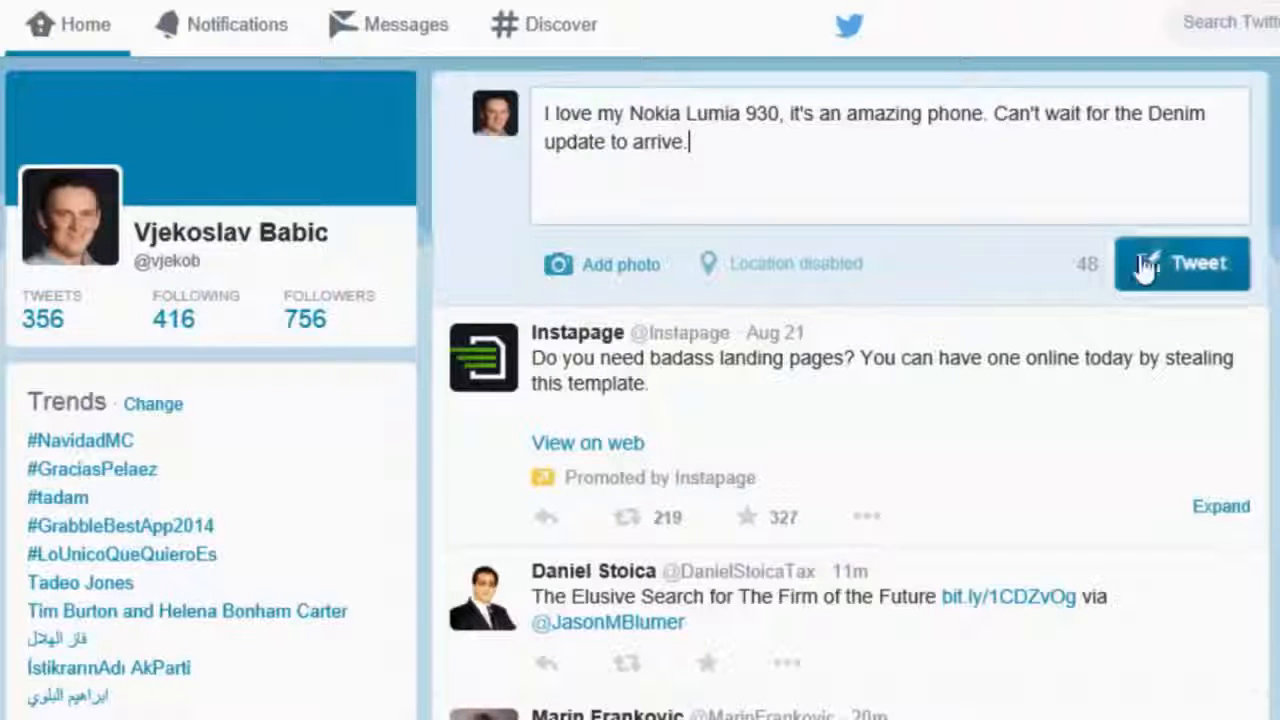
pyautogui.click(1190, 278)
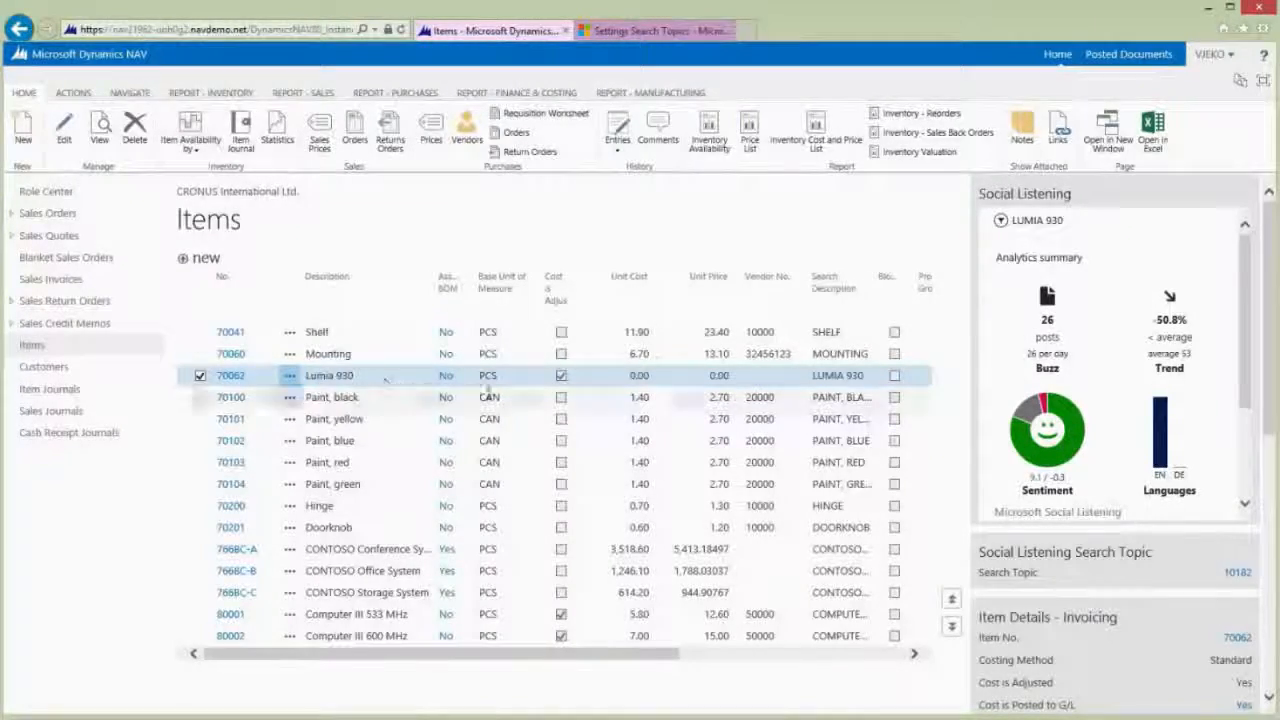
# Step: Open the Lumia 930 sentiment analysis from Dynamics NAV, filter it to Twitter, and view the positive posts
pyautogui.click(1048, 465)
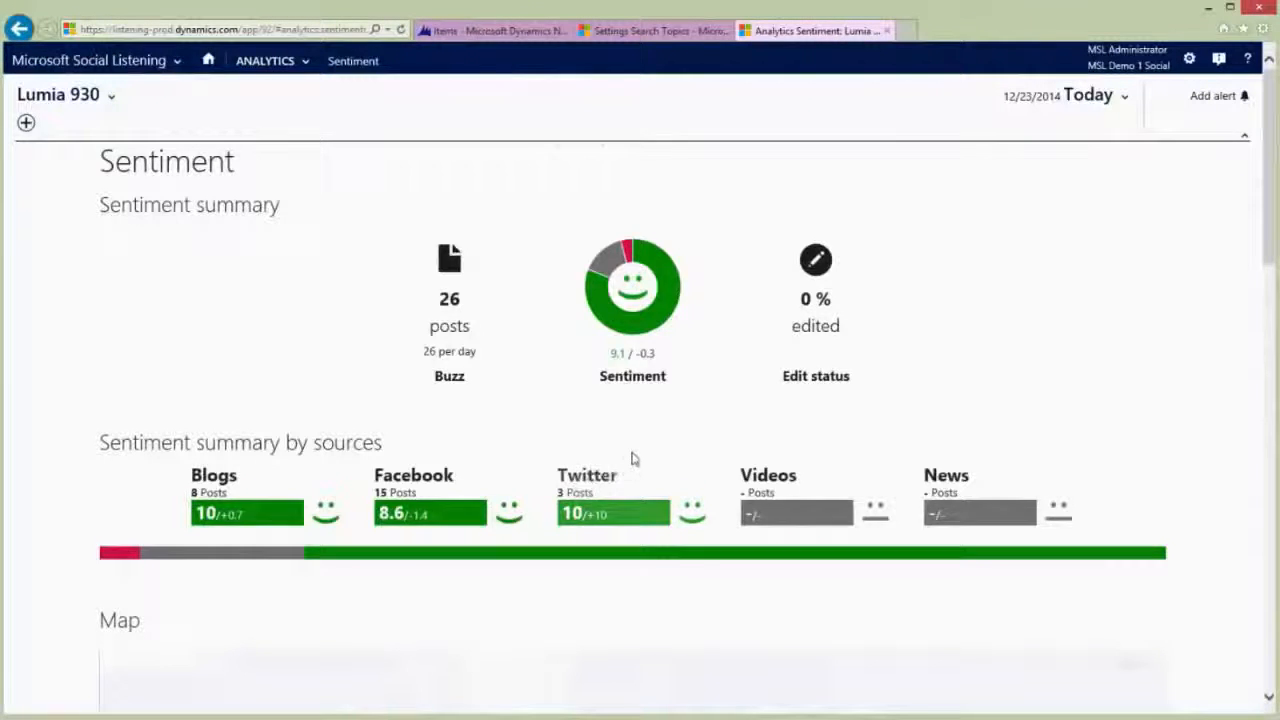
pyautogui.click(628, 463)
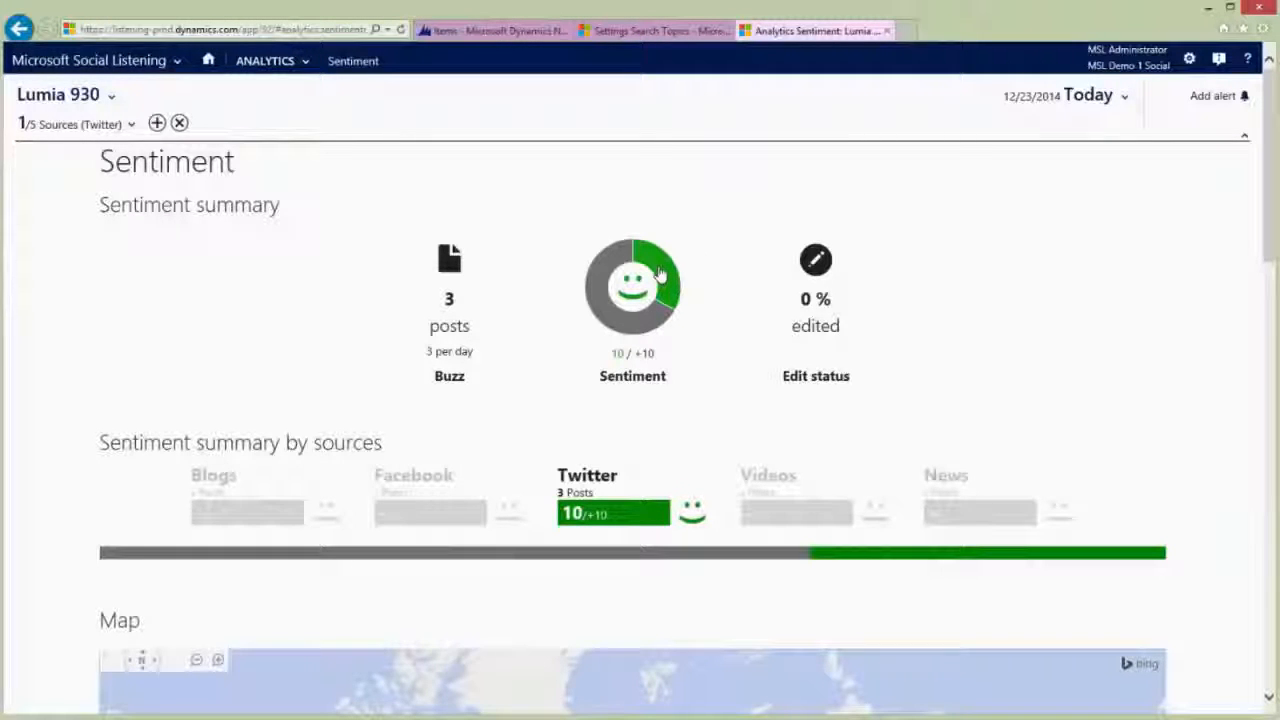
pyautogui.click(660, 275)
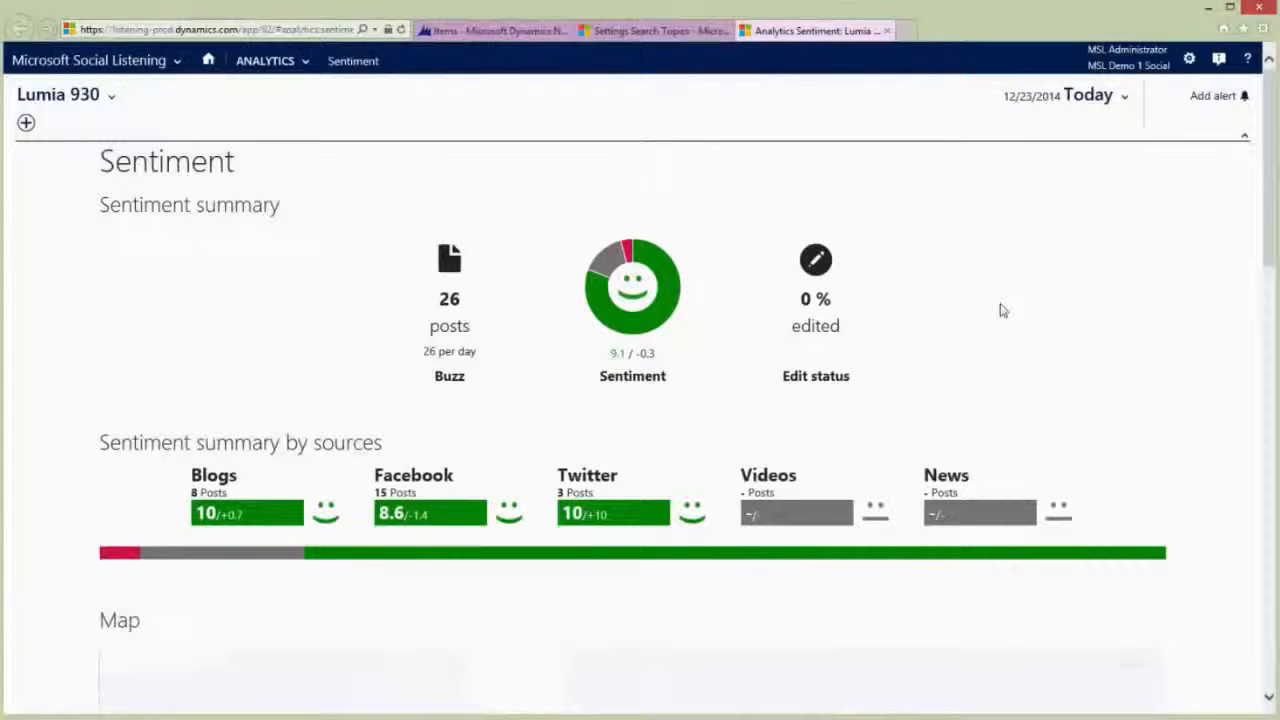
# Step: Open the negative Lumia 930 posts and set the sentiment of the post about the missing phone to Positive
pyautogui.click(628, 250)
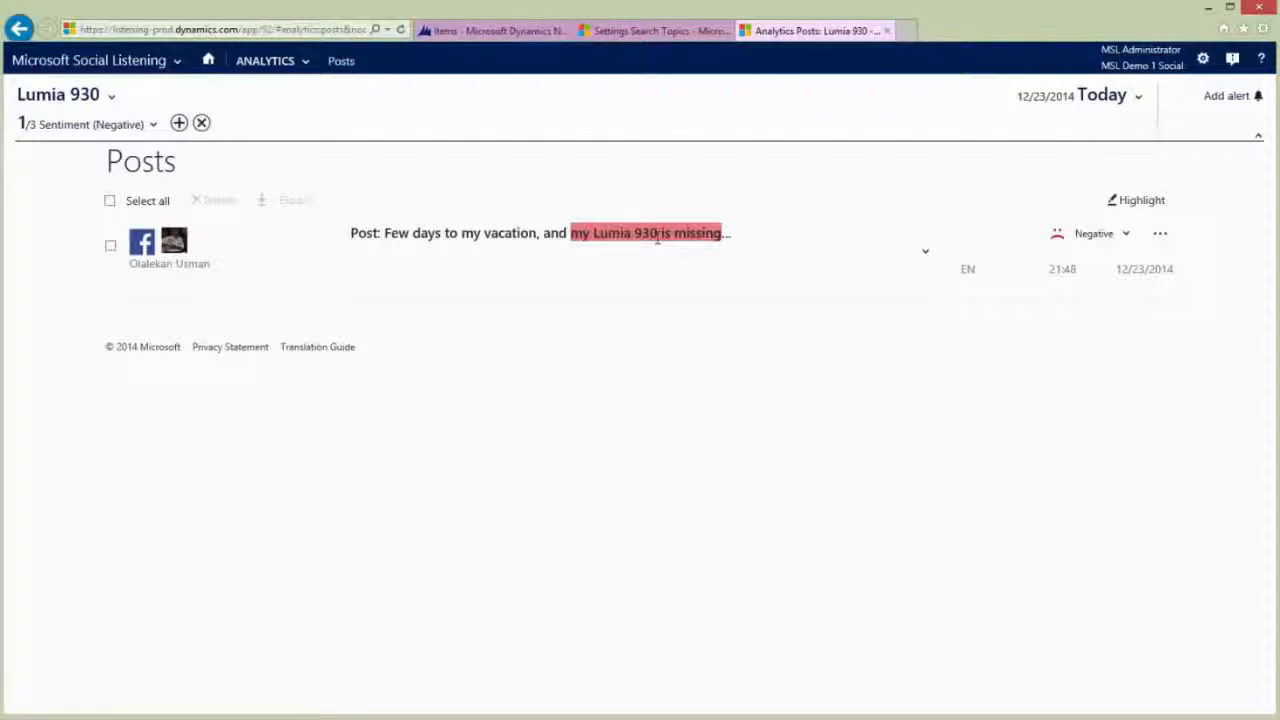
pyautogui.click(1125, 233)
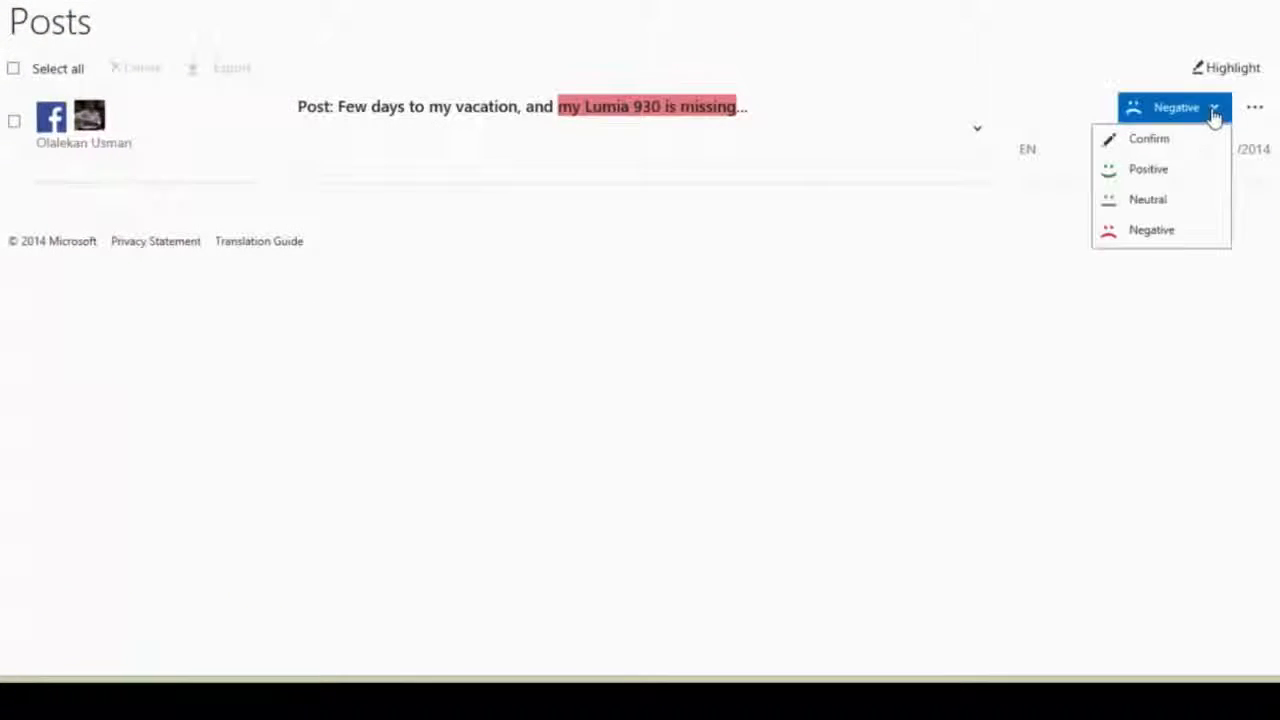
pyautogui.click(1140, 169)
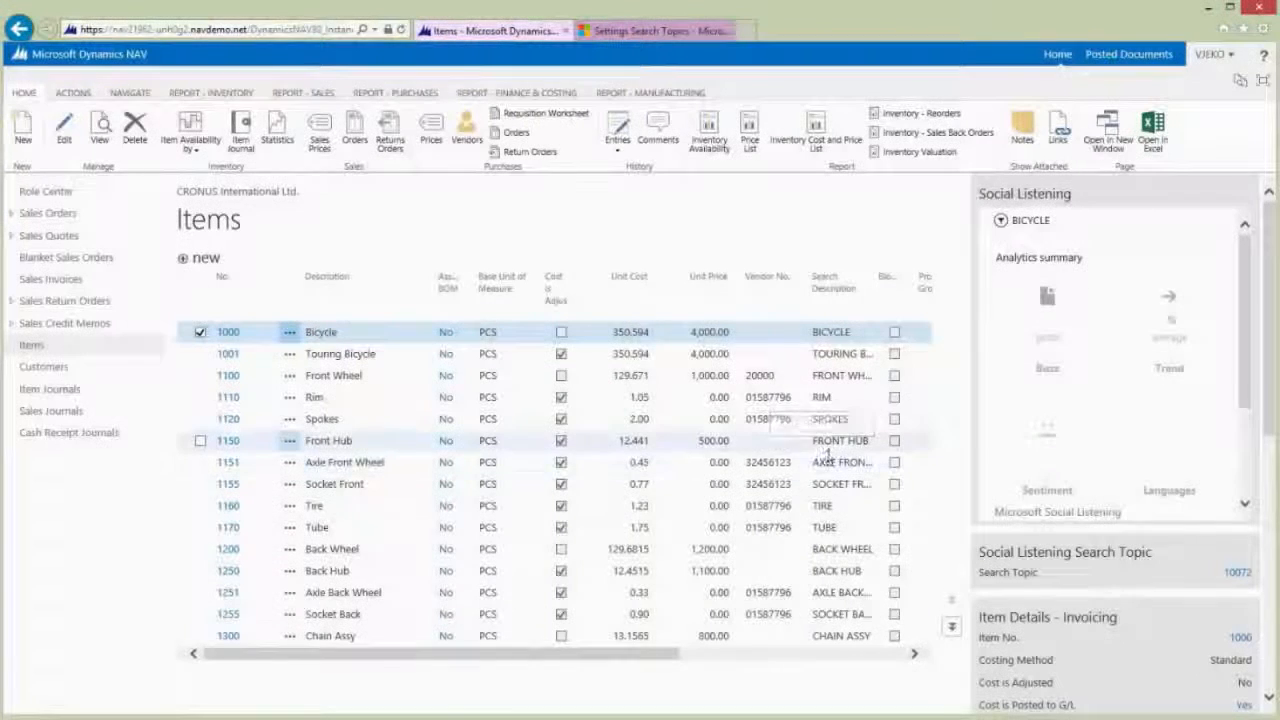
# Step: Open the sentiment analysis of item 1000 Bicycle from Dynamics NAV and look through its negative posts
pyautogui.click(1030, 455)
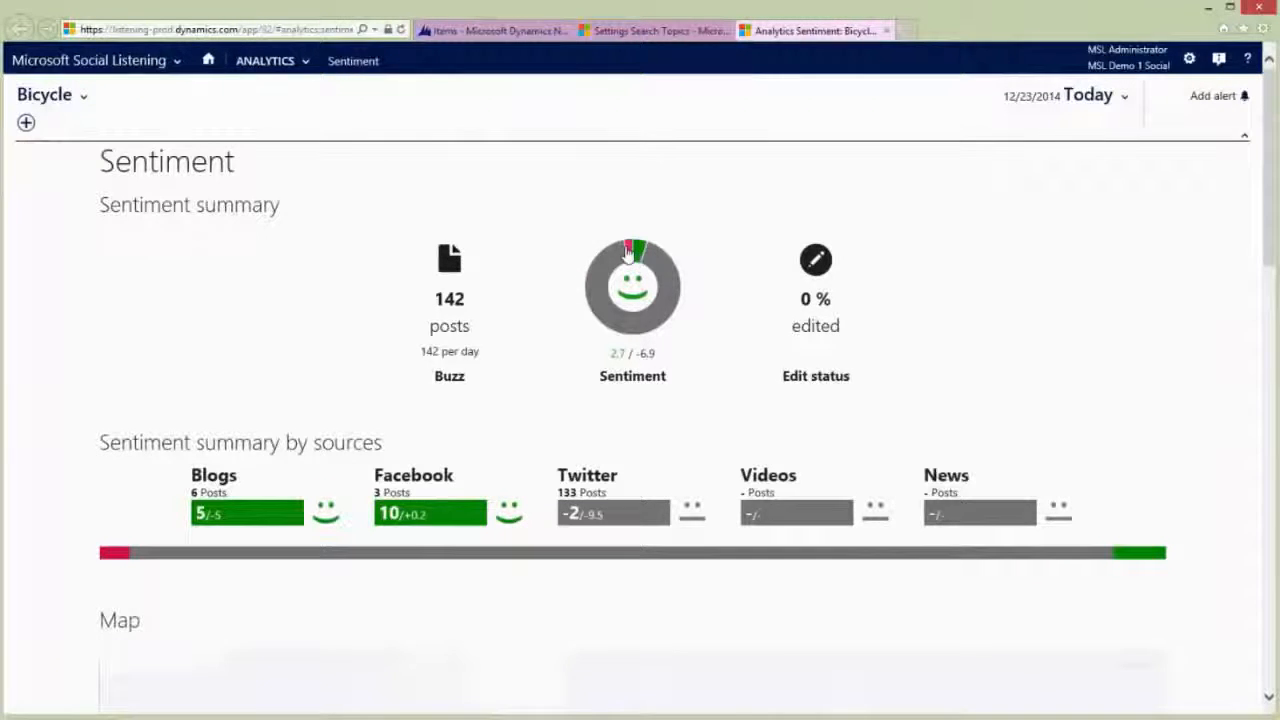
pyautogui.click(628, 249)
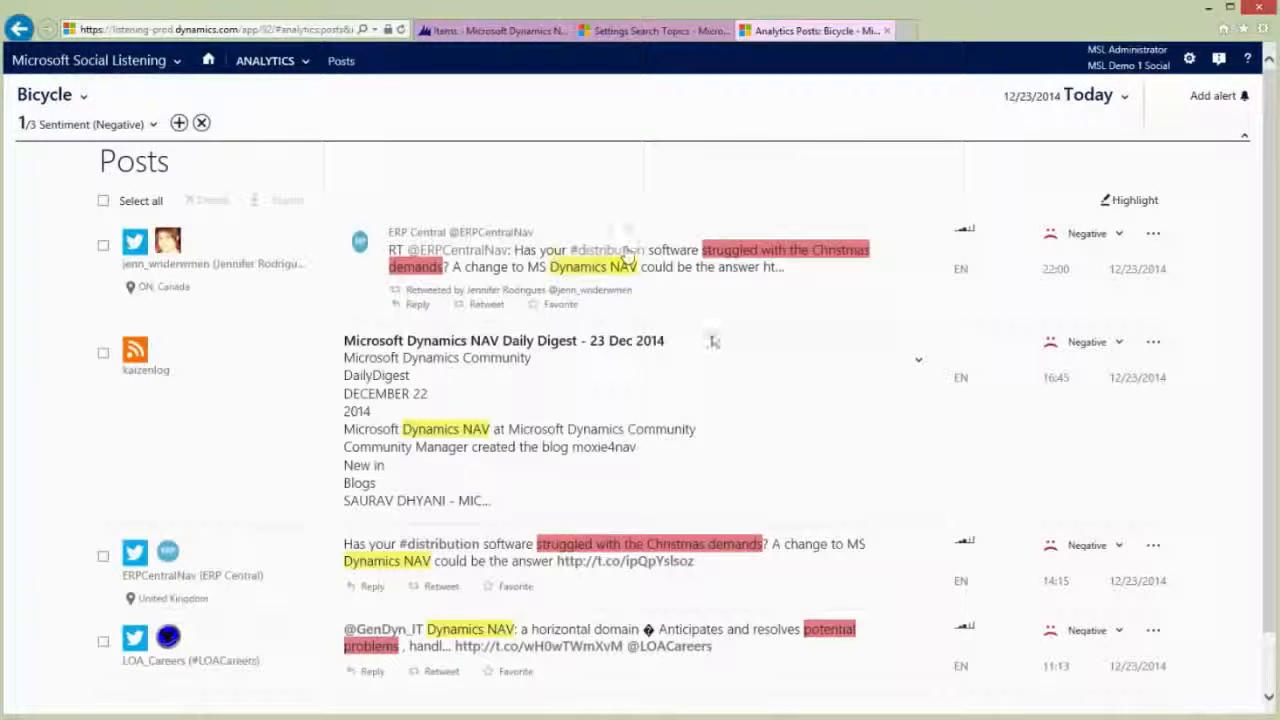
pyautogui.scroll(-2, 731, 366)
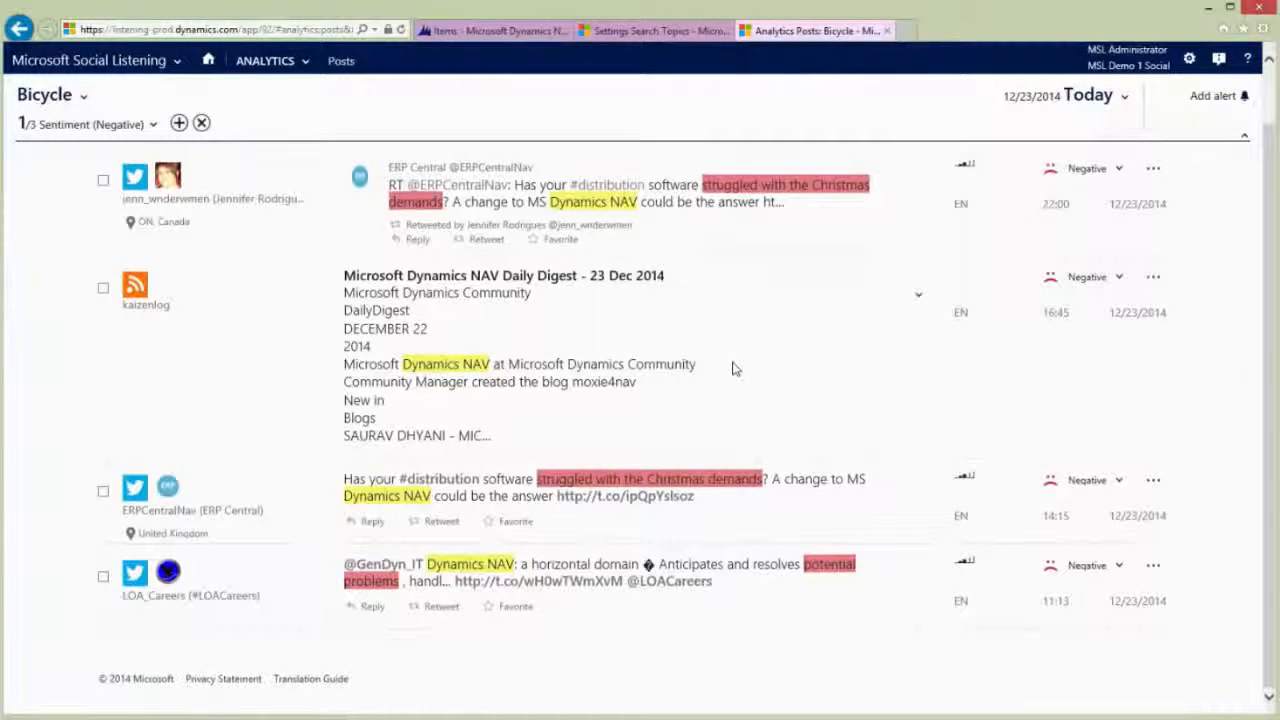
pyautogui.scroll(2, 731, 368)
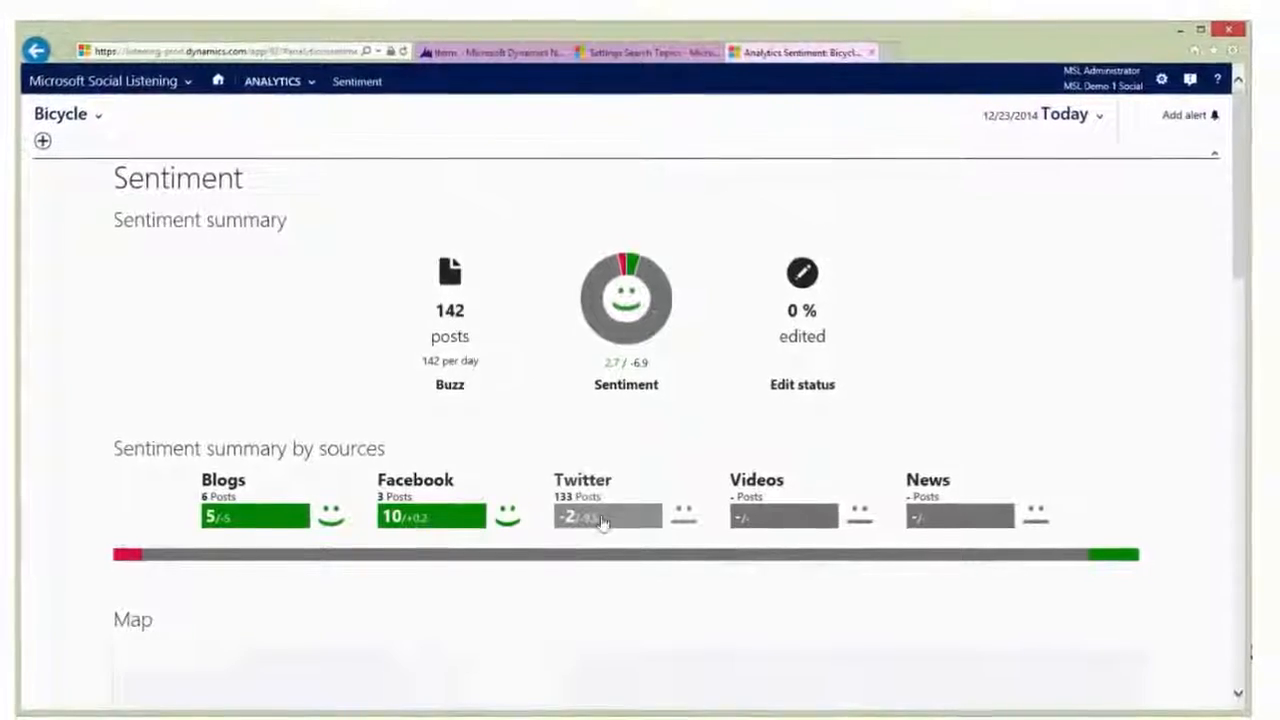
# Step: Filter the Bicycle sentiment to Twitter, then open and read the posts from the Spain marker on the map
pyautogui.click(600, 523)
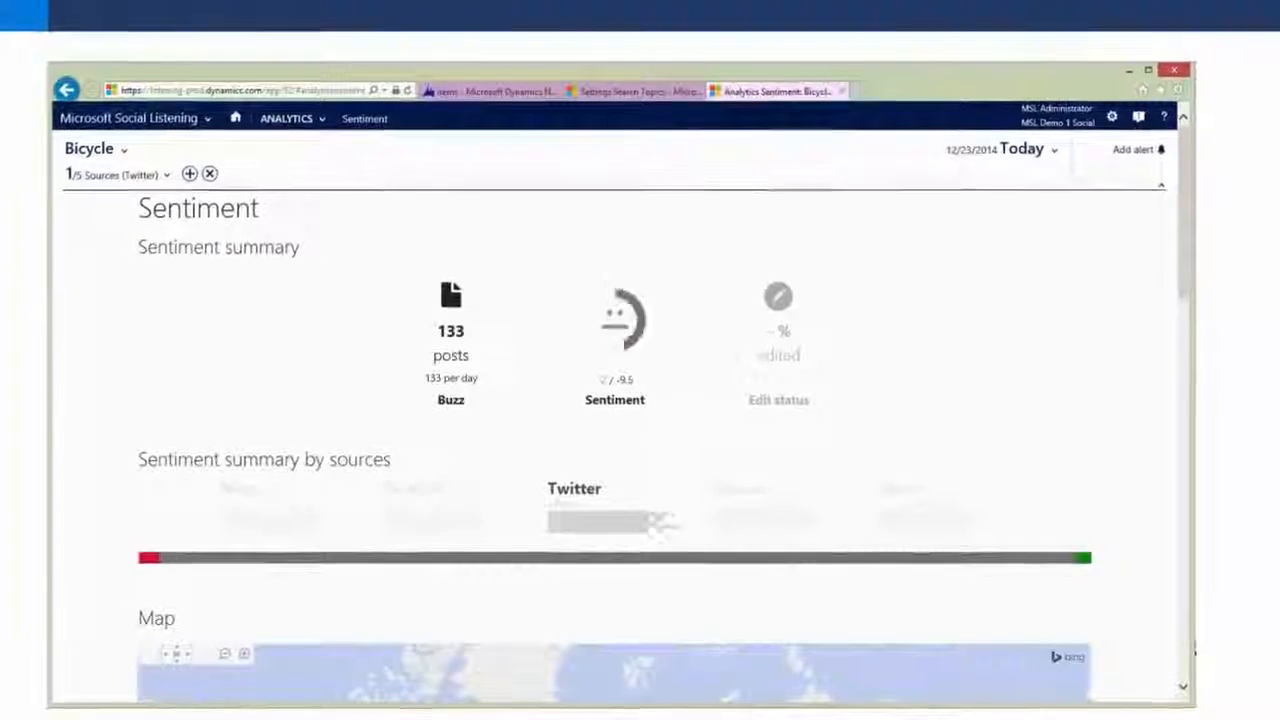
pyautogui.scroll(-5, 825, 469)
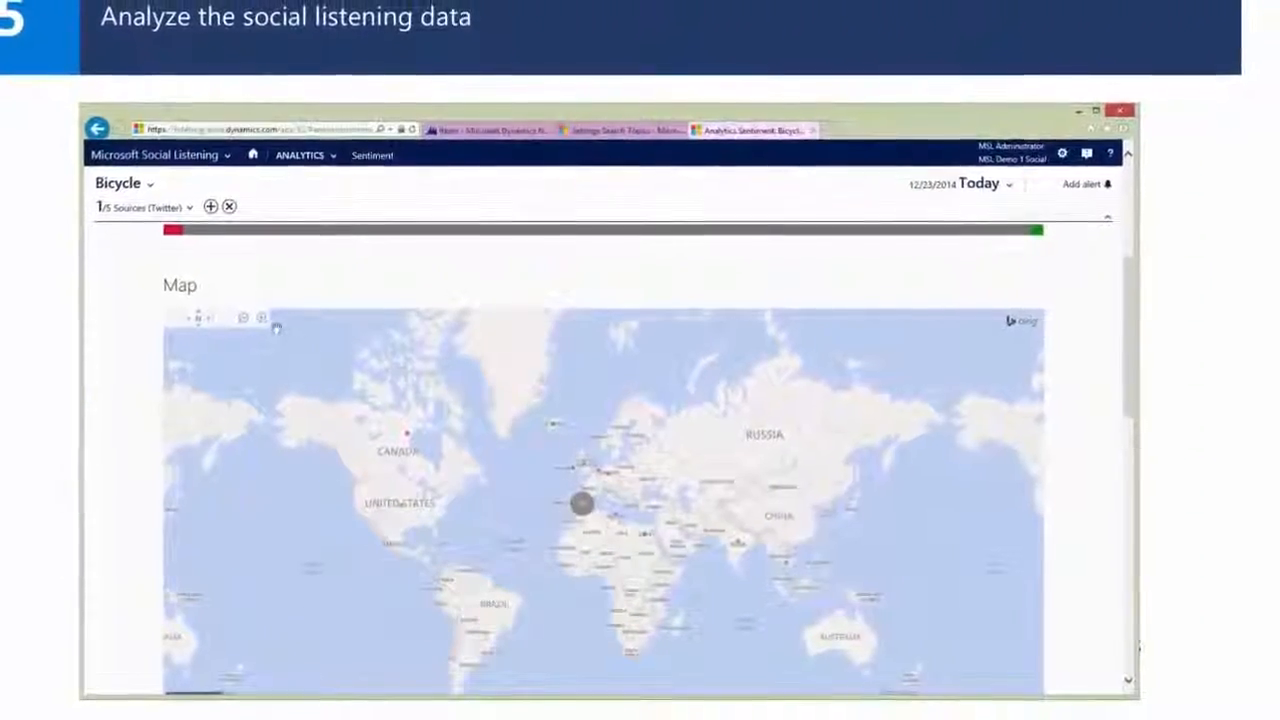
pyautogui.click(266, 328)
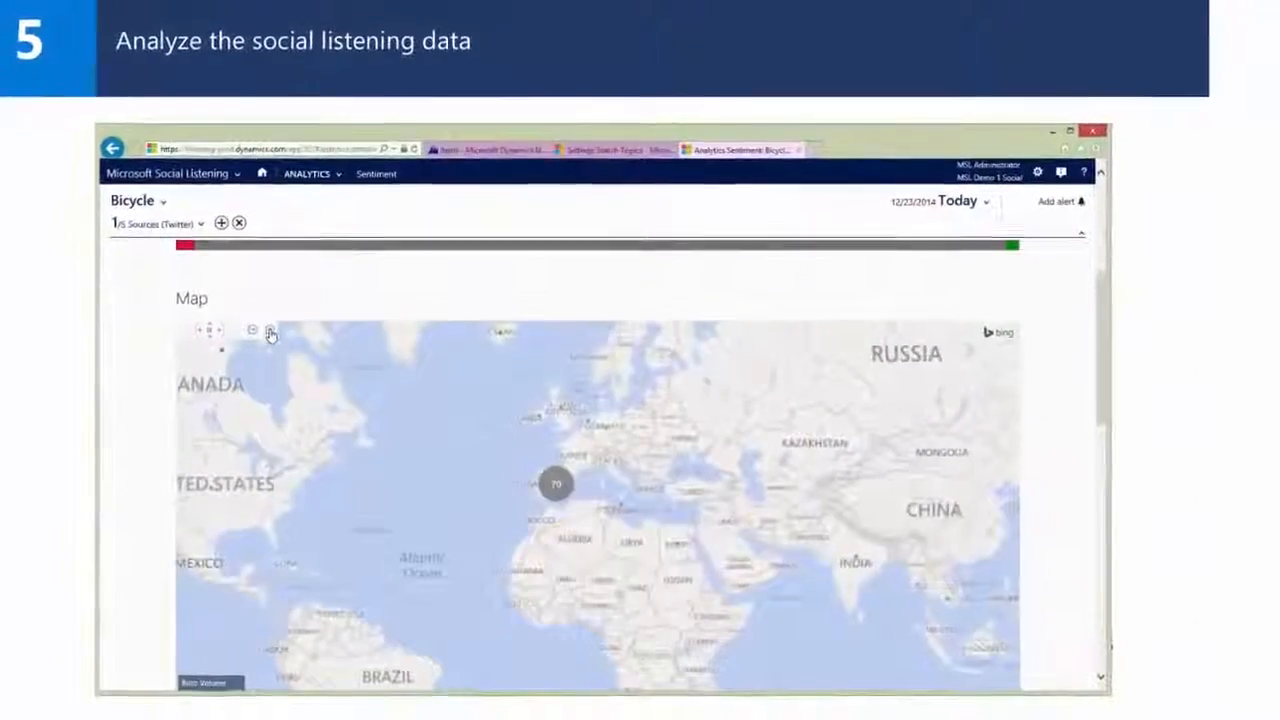
pyautogui.click(266, 328)
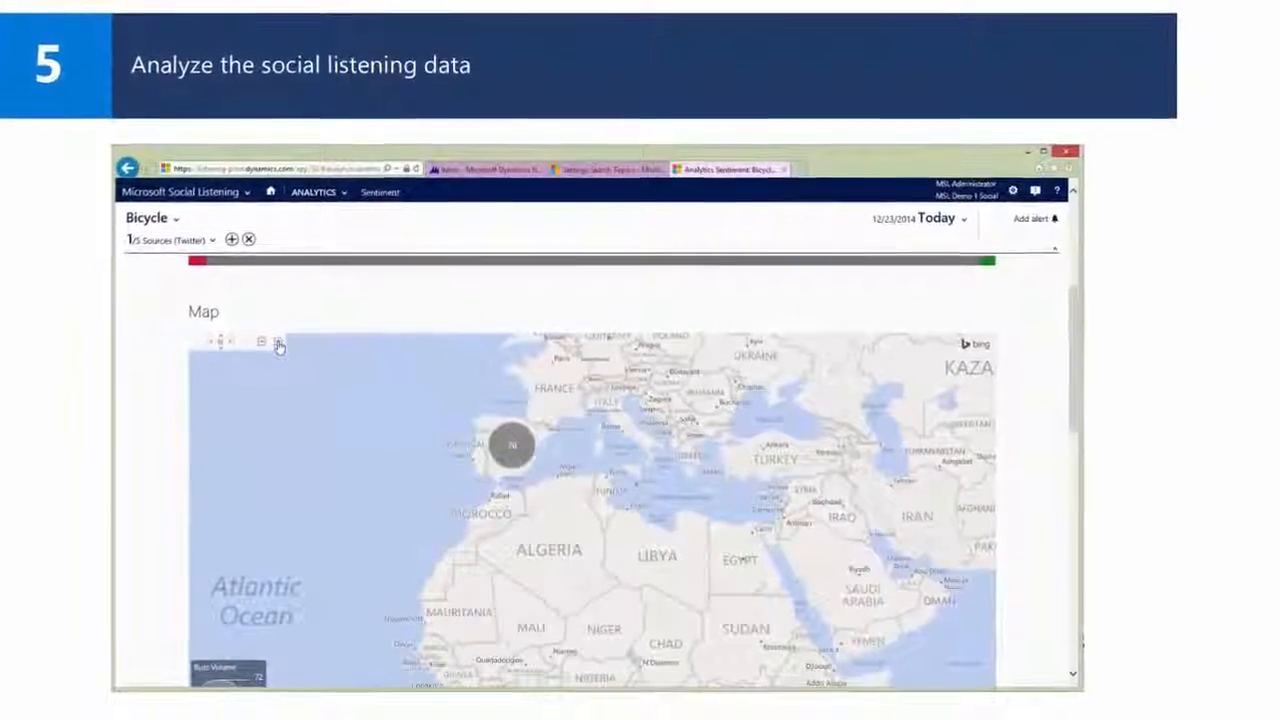
pyautogui.click(510, 452)
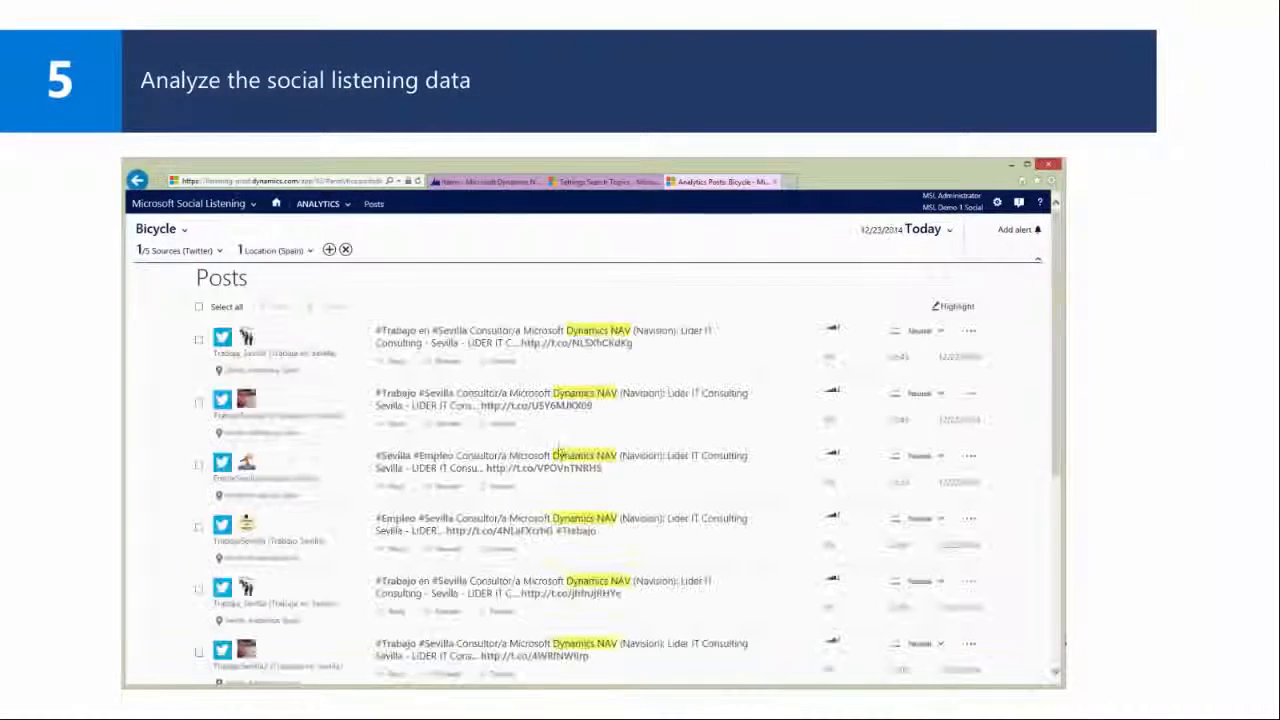
pyautogui.scroll(-3, 560, 455)
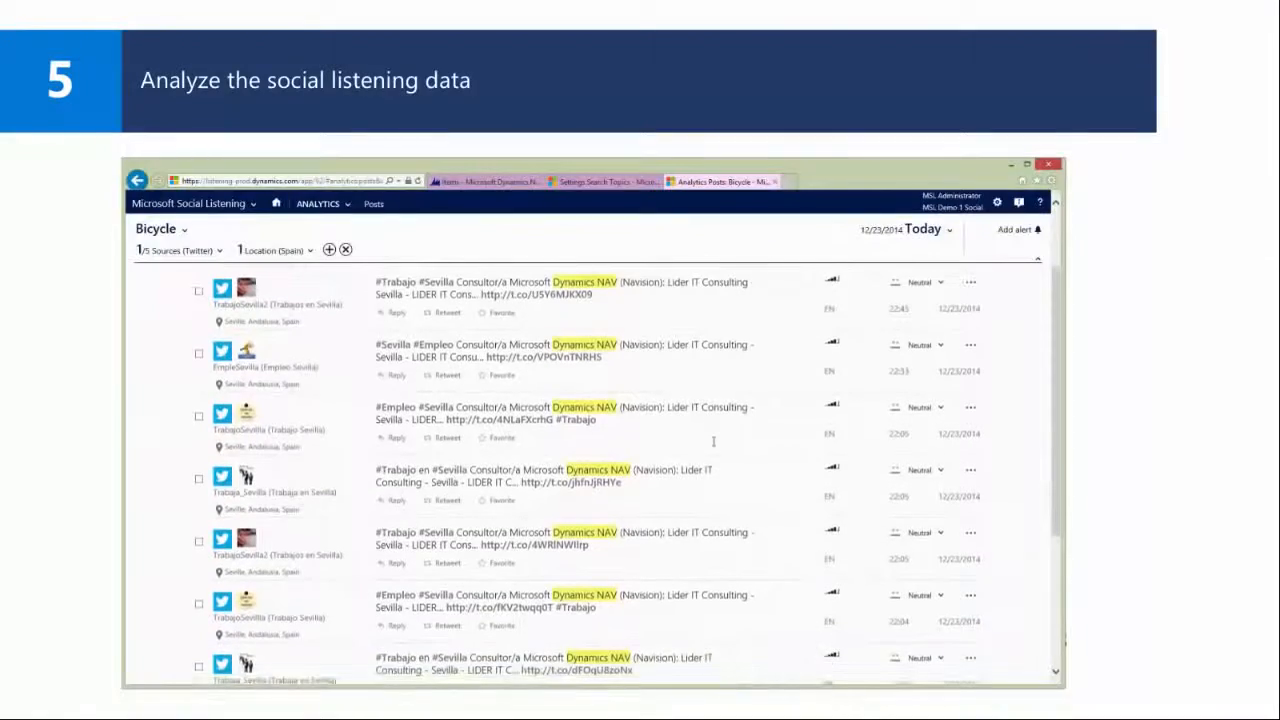